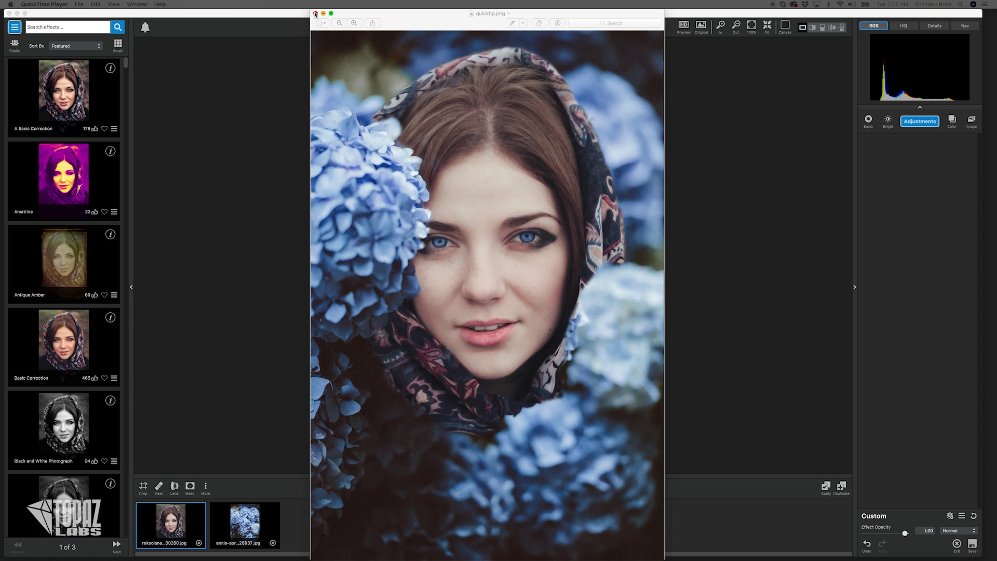
Close the quick-tip image, view the hydrangea photo, then return to the headscarf portrait.
click(316, 13)
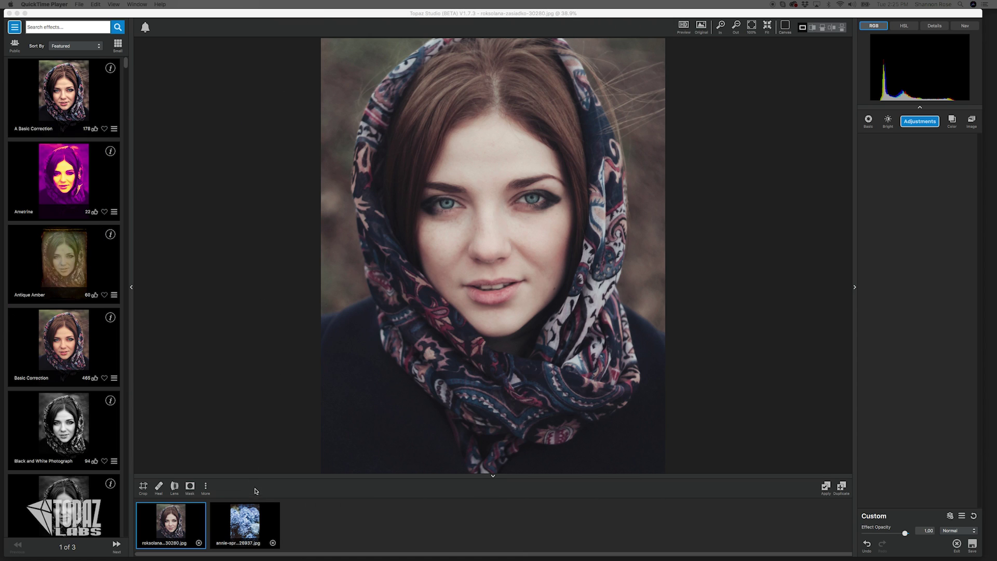
click(244, 528)
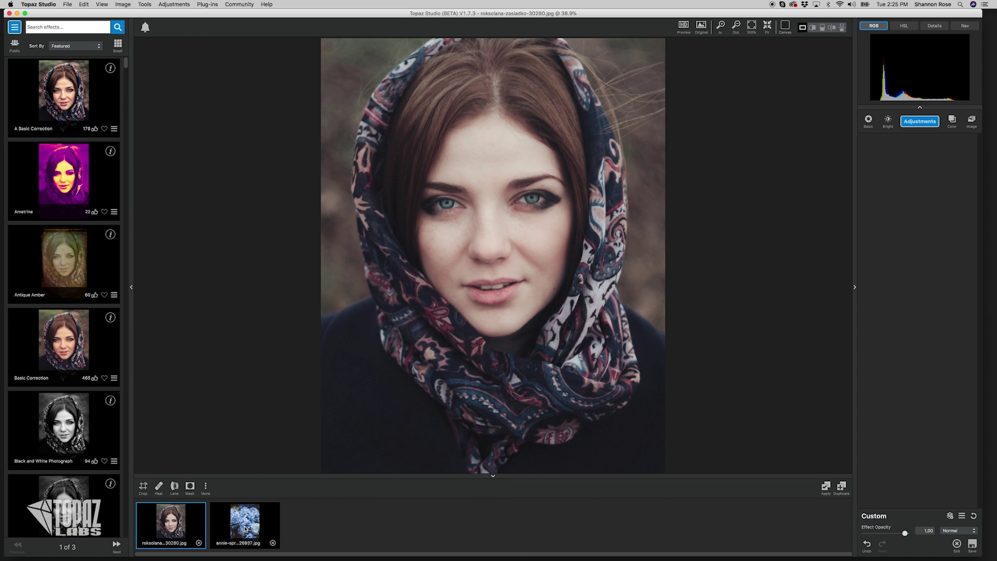
click(185, 526)
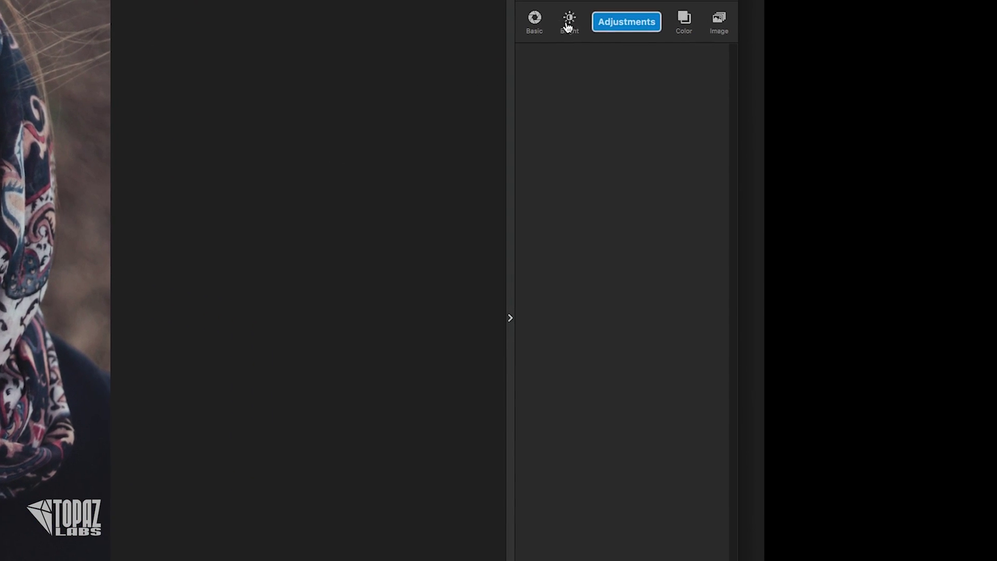
Add an Image Layer adjustment and load the blue hydrangea photo into it.
click(698, 49)
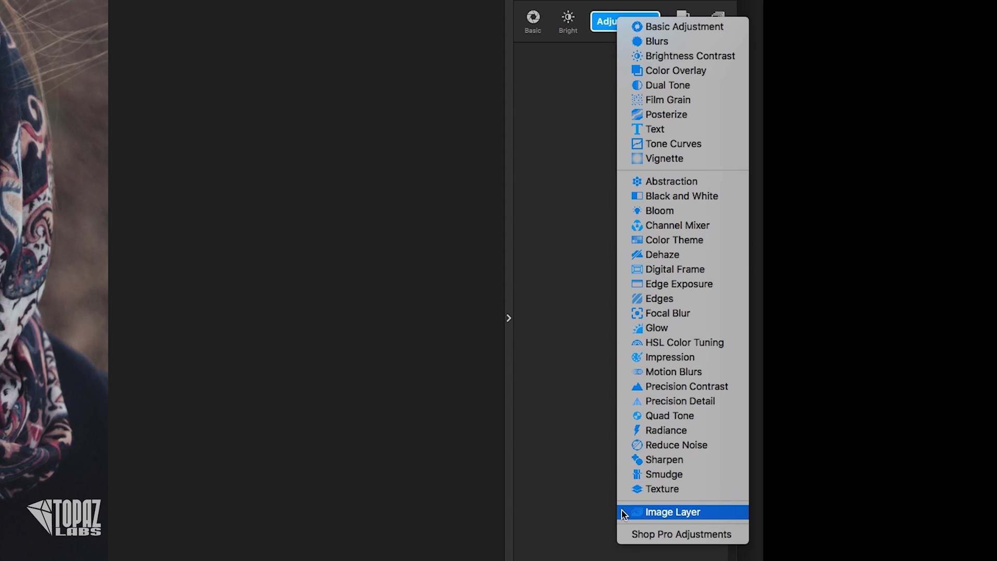
click(666, 514)
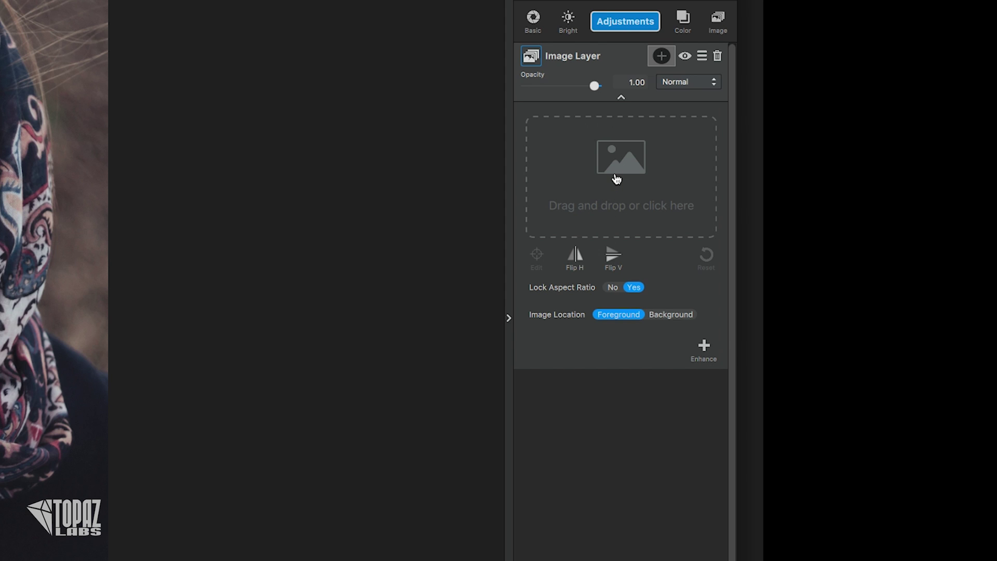
mouse_move(610, 183)
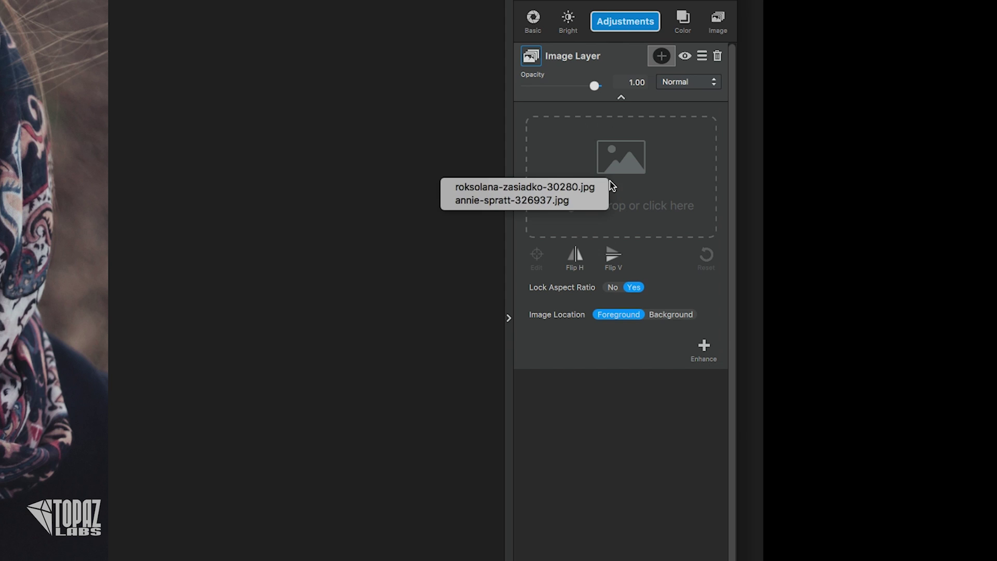
click(581, 200)
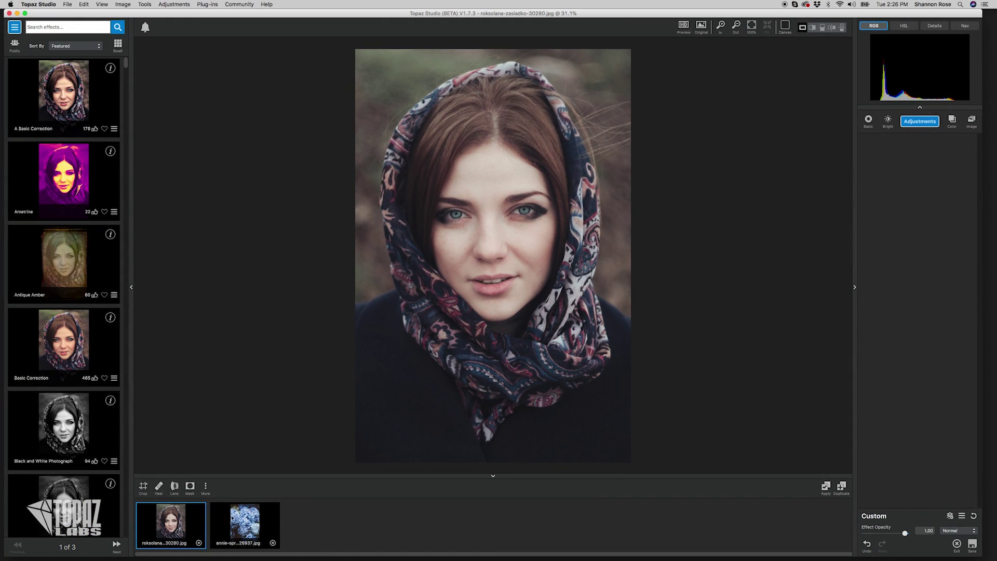
drag(233, 521, 910, 167)
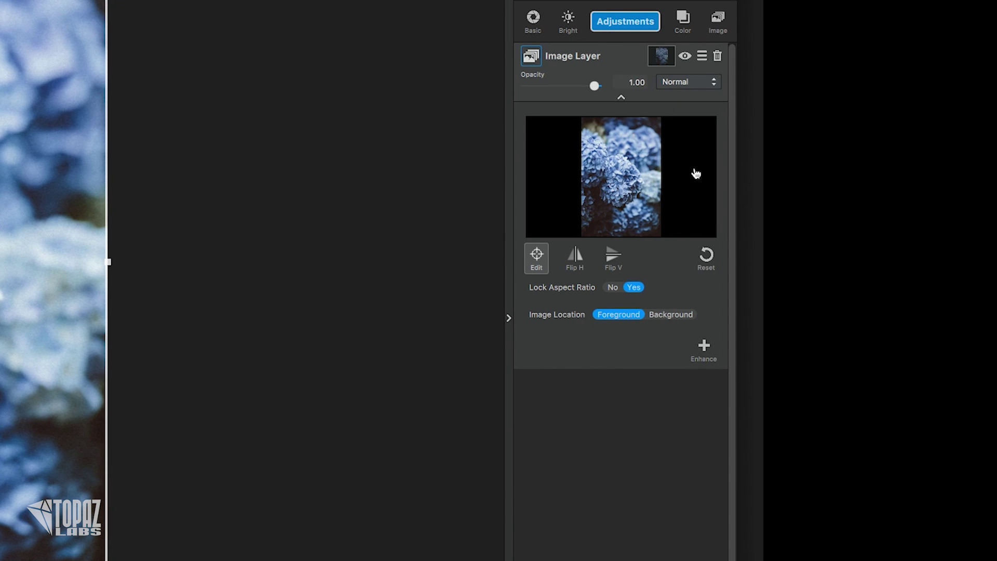
Start brushing the hydrangea layer's mask at radius 0.21, with layer opacity lowered to 0.41.
click(670, 65)
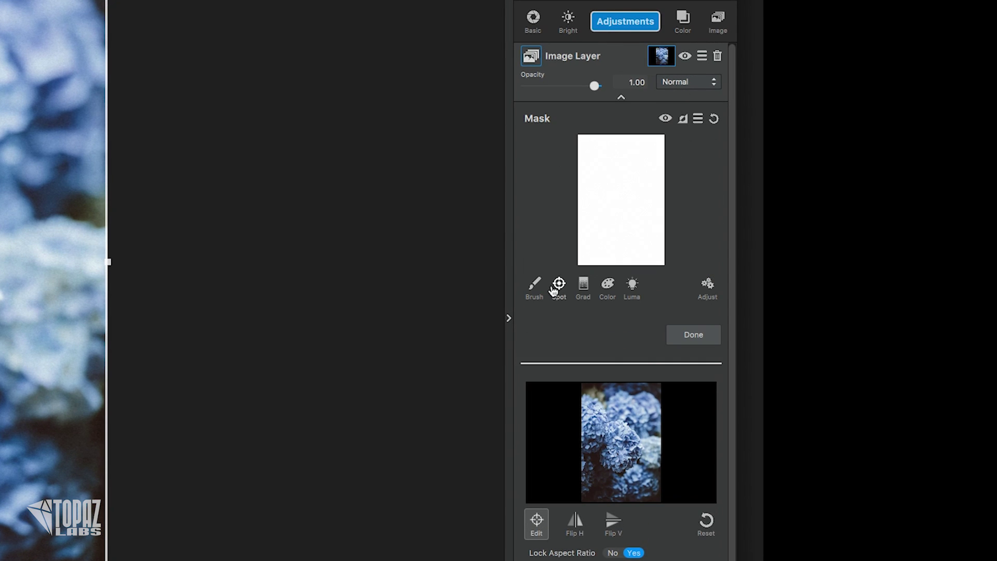
click(535, 286)
drag(574, 401, 562, 401)
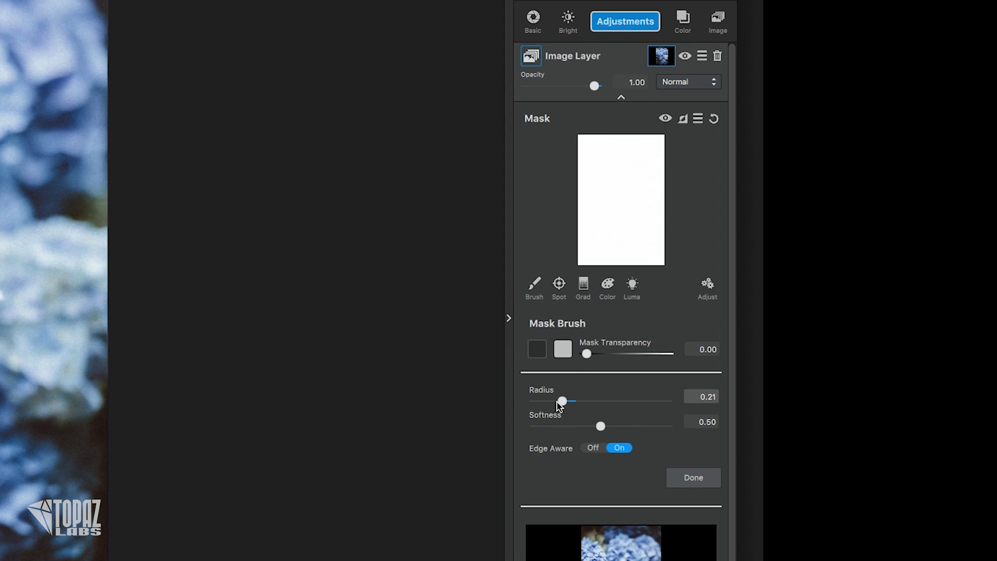
drag(592, 83, 554, 88)
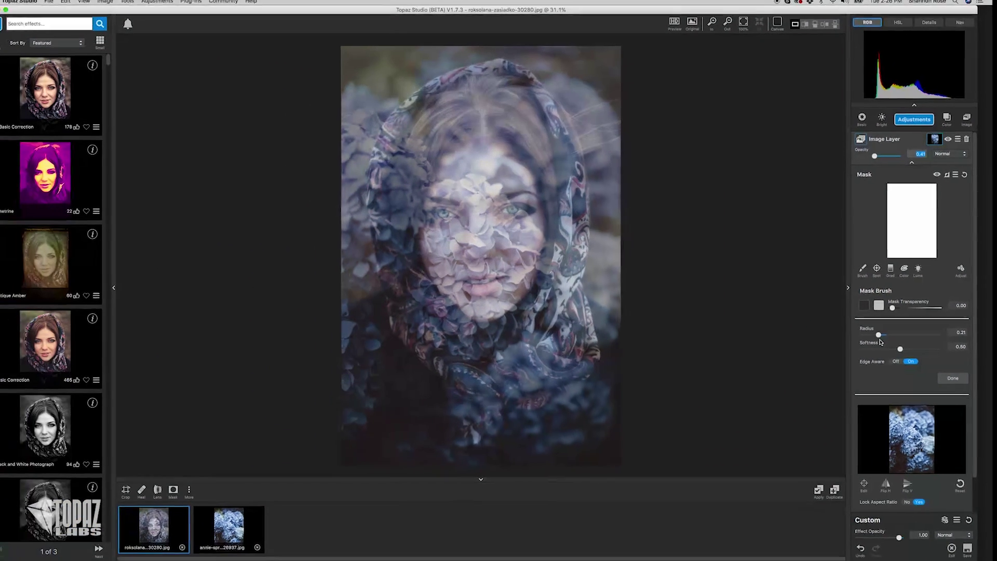
Paint the mask to reveal the nose, cheek, chin, brow, forehead and right side of the scarf.
scroll(189, 289, up, 5)
mouse_move(510, 222)
mouse_down()
mouse_move(460, 260)
mouse_move(502, 307)
mouse_move(535, 192)
mouse_move(494, 172)
mouse_move(460, 230)
mouse_move(480, 148)
mouse_move(517, 143)
mouse_up()
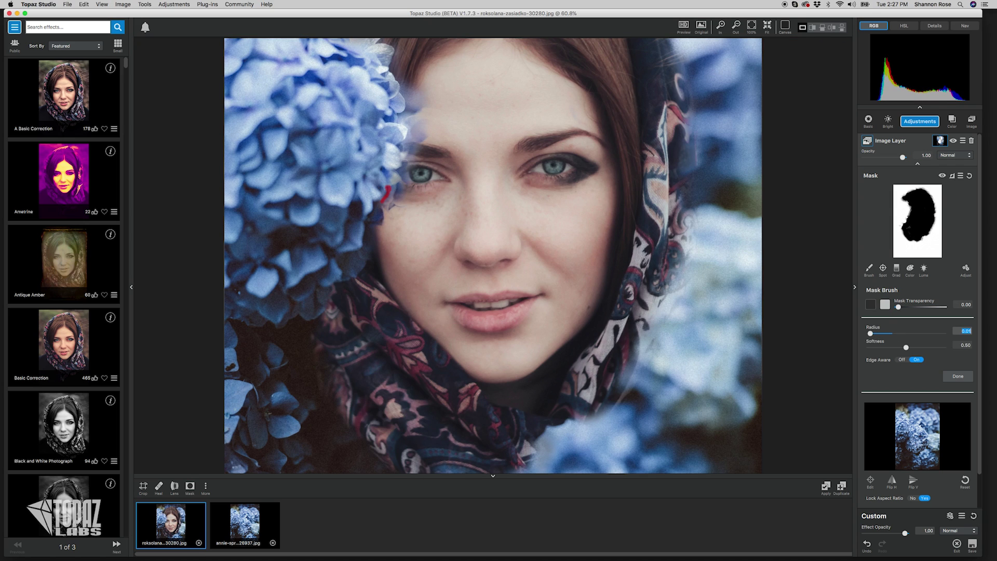
drag(385, 193, 423, 86)
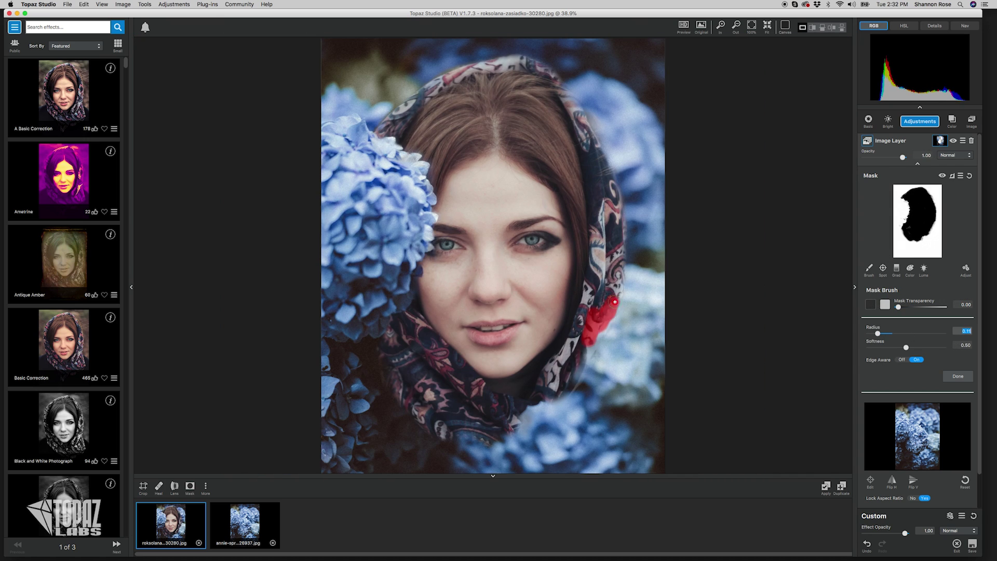
mouse_move(615, 301)
mouse_down()
mouse_move(631, 260)
mouse_move(605, 150)
mouse_move(582, 104)
mouse_move(519, 62)
mouse_up()
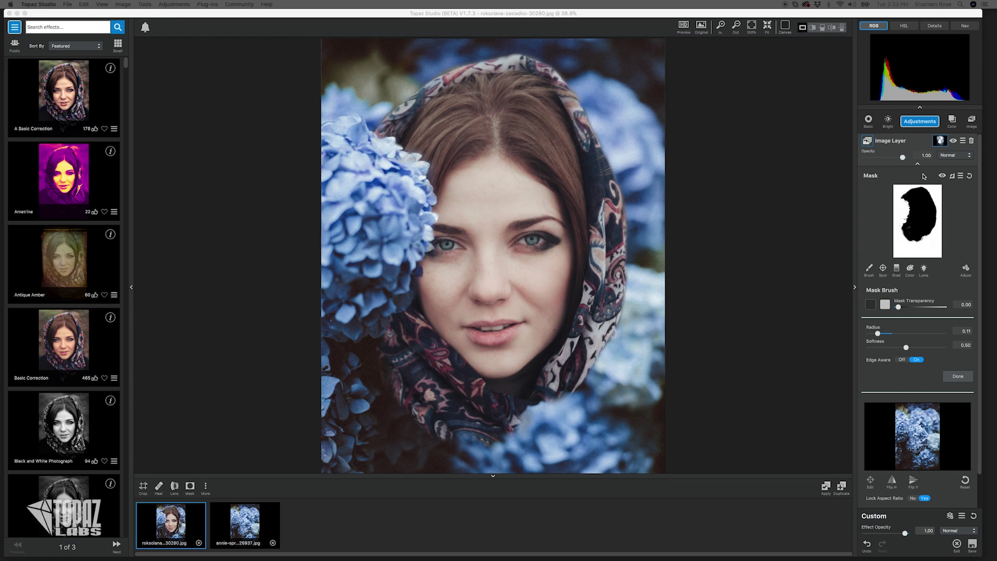
click(918, 164)
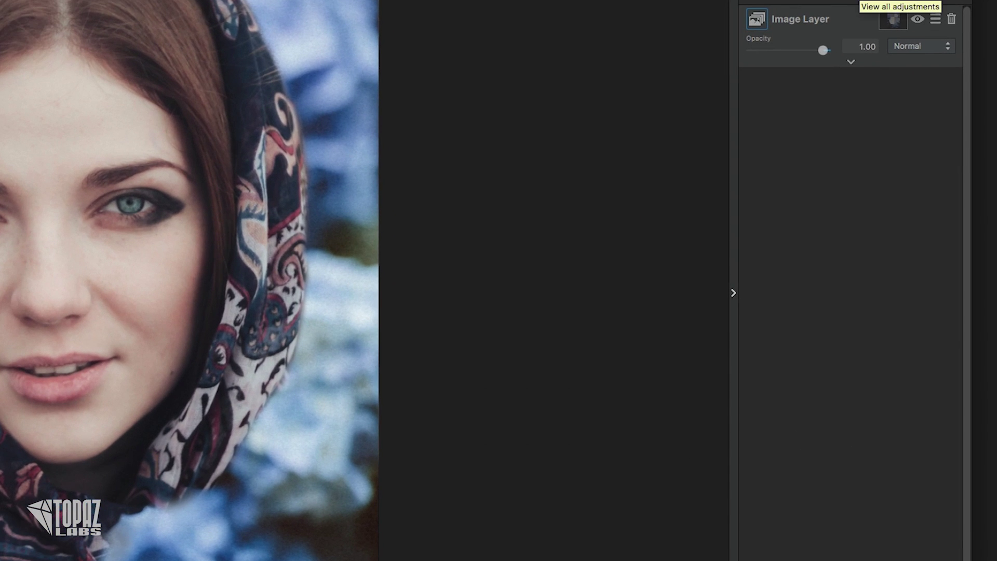
Add a Color Overlay adjustment with its colour set to hex 7374D9.
click(940, 140)
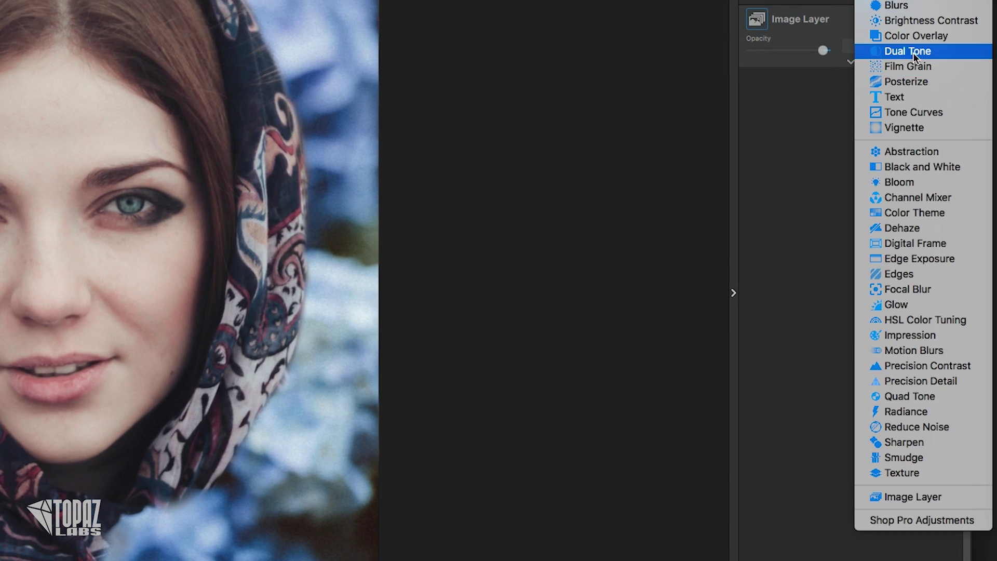
click(933, 36)
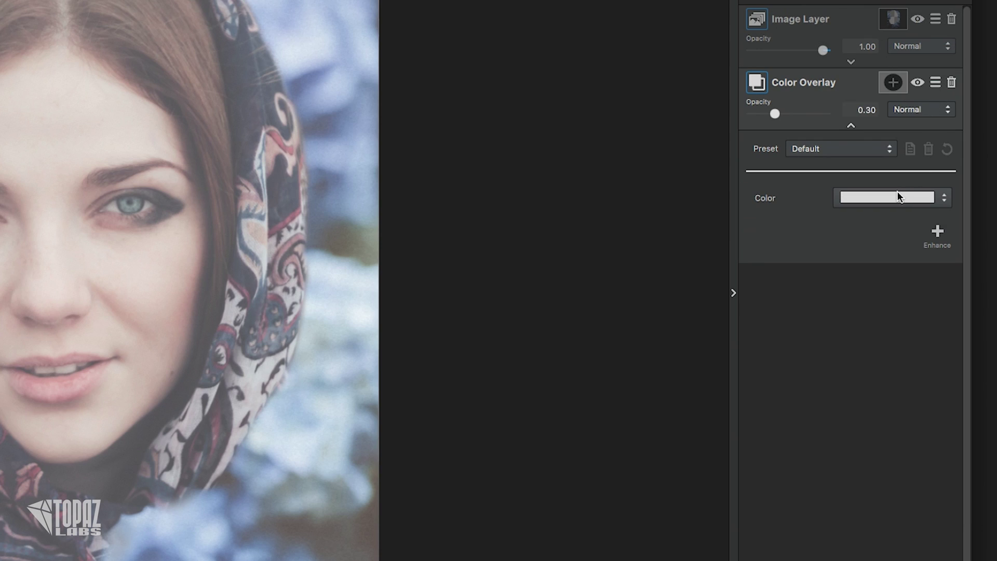
click(898, 193)
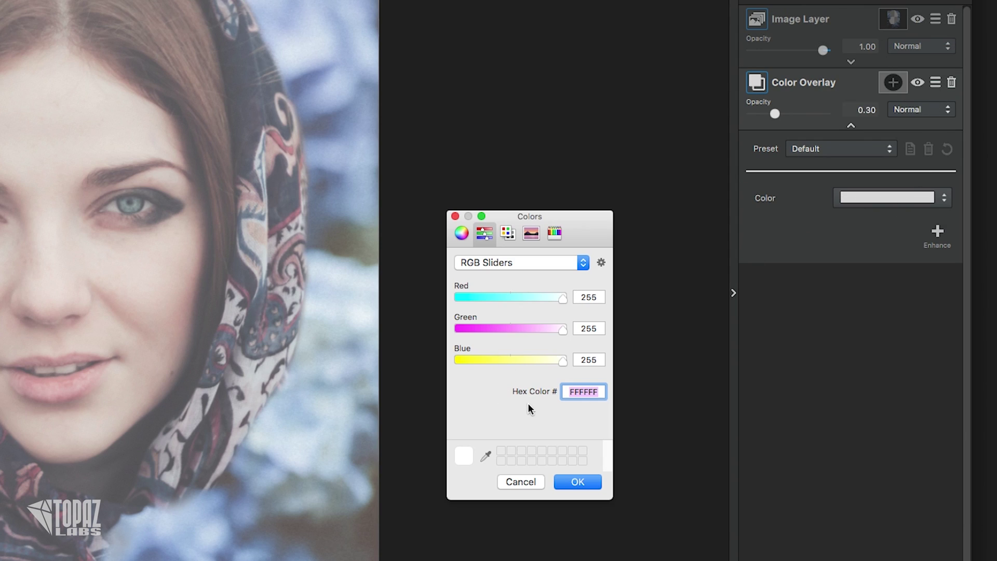
click(461, 233)
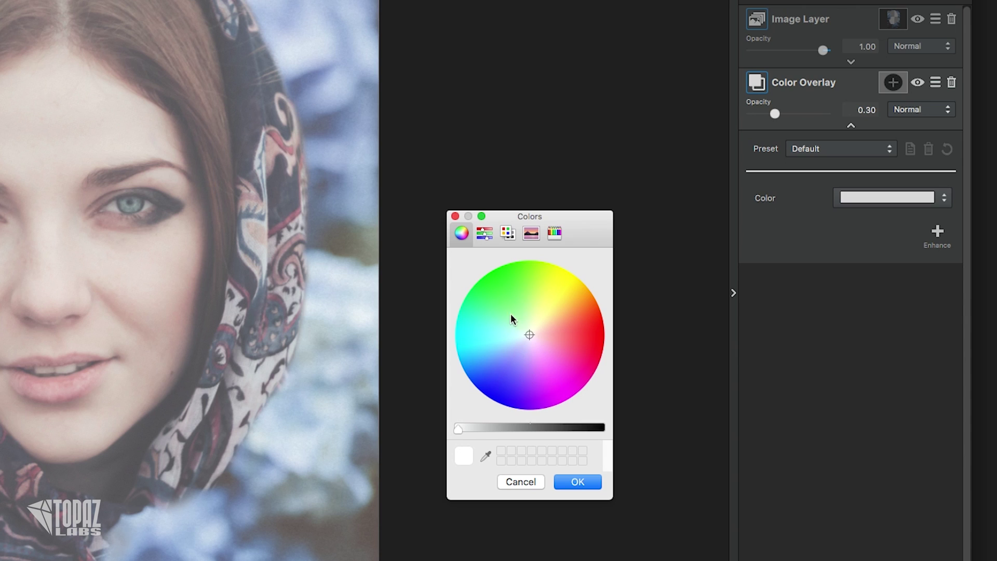
click(486, 235)
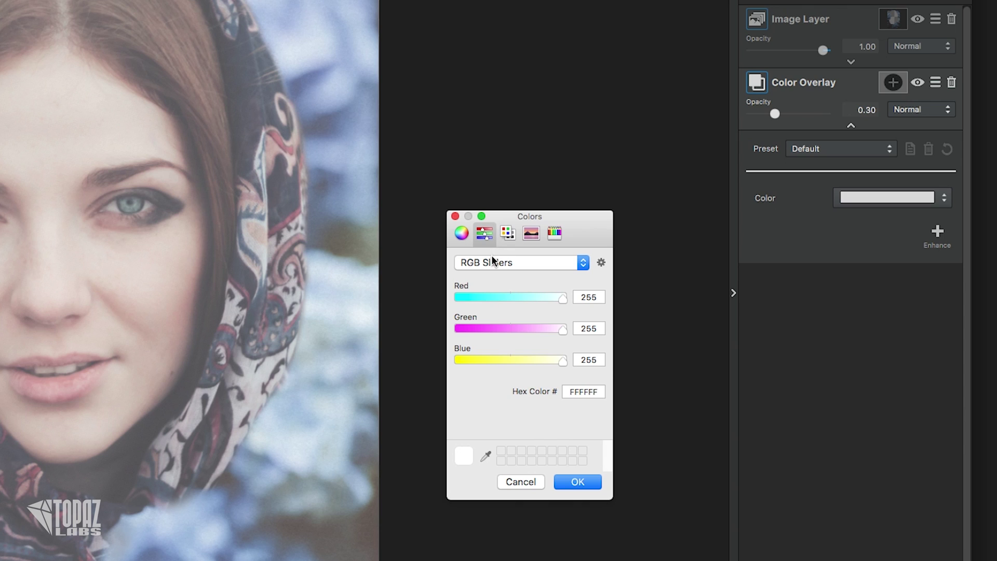
click(597, 395)
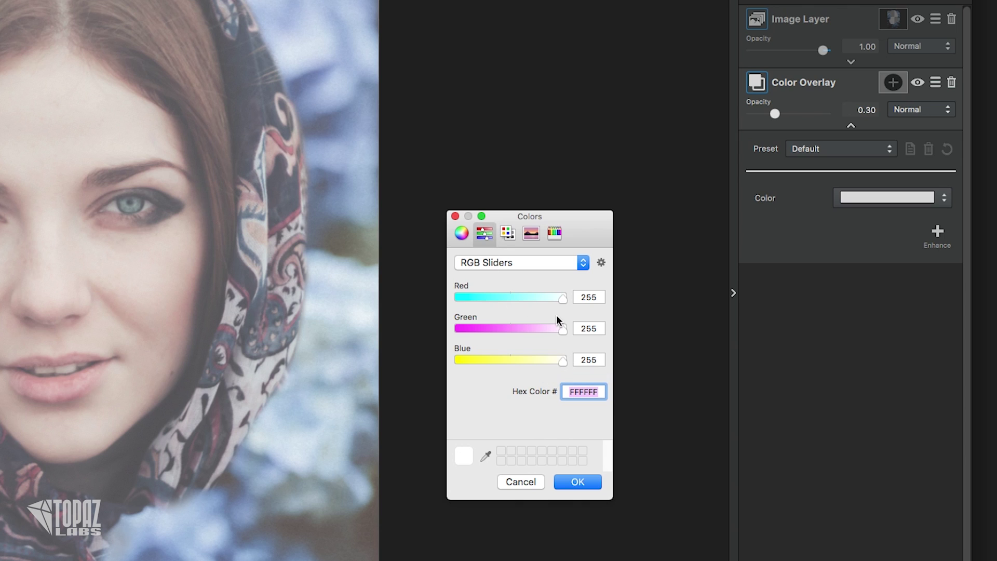
text(73749)
key(BackSpace)
text(D9)
key(Return)
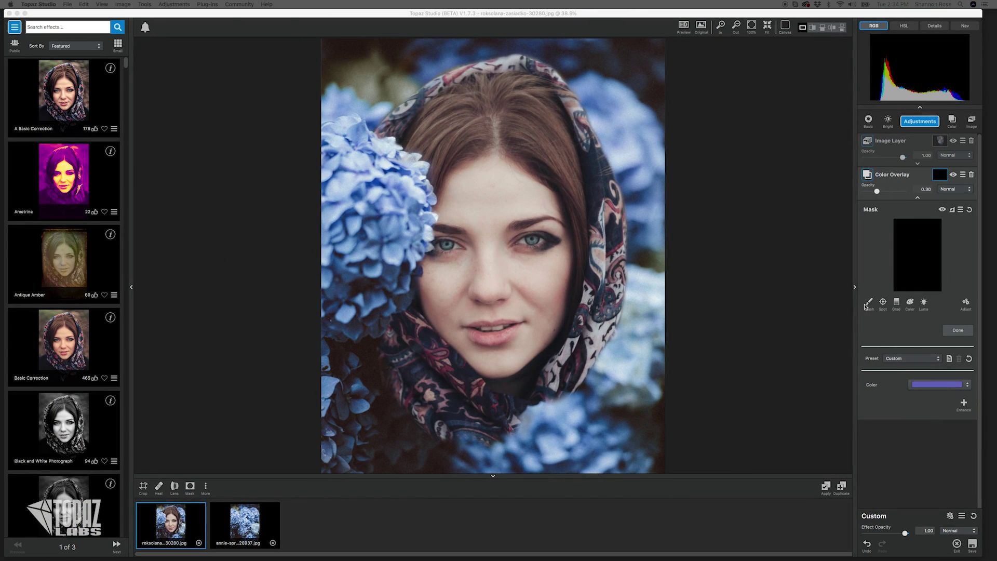
Paint the purple overlay onto both eyes with a full-strength 0.02-radius mask brush.
click(773, 320)
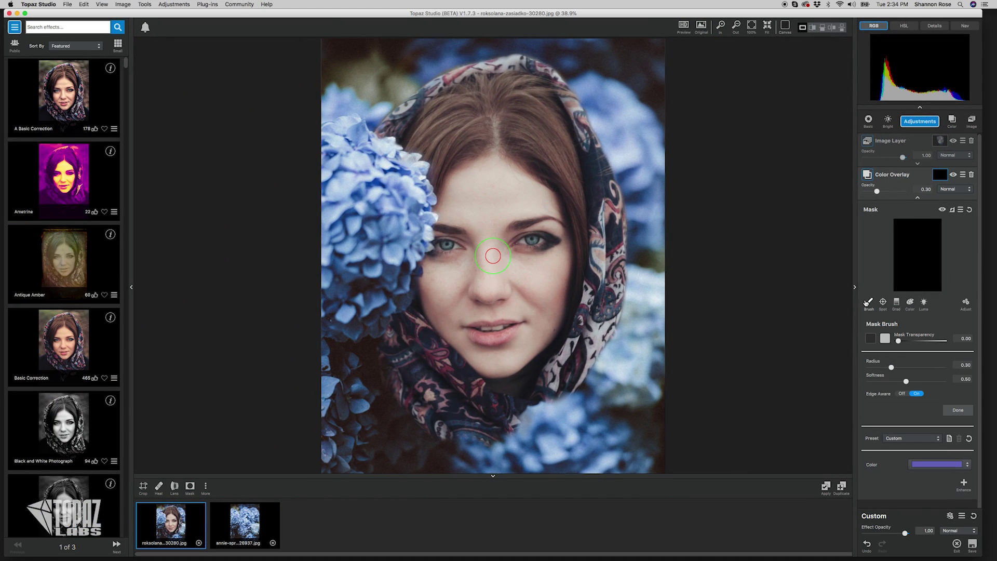
drag(891, 367, 847, 348)
key(super+equal)
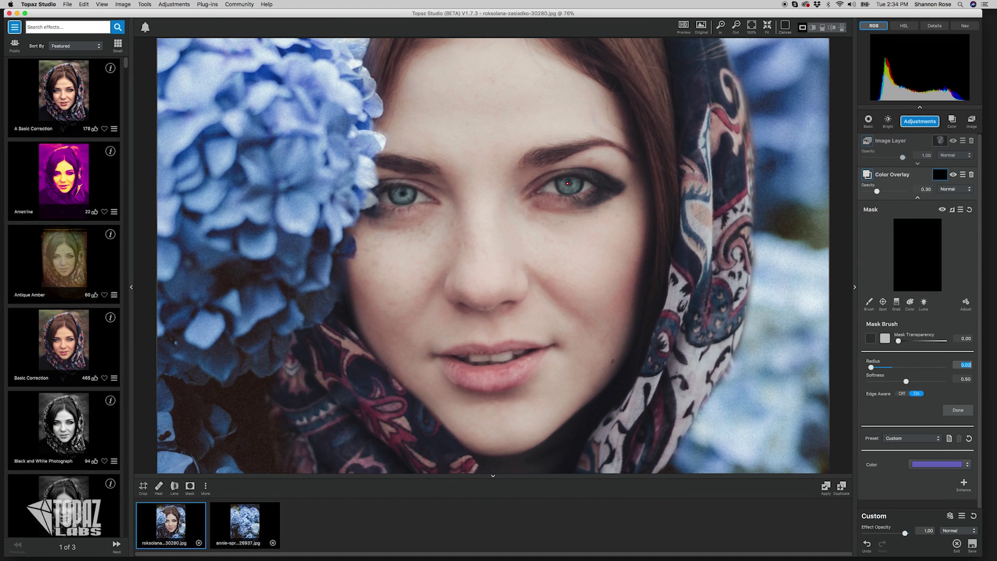
click(871, 338)
mouse_move(556, 184)
mouse_down()
mouse_move(574, 190)
mouse_move(569, 180)
mouse_up()
drag(386, 207, 411, 193)
key(Return)
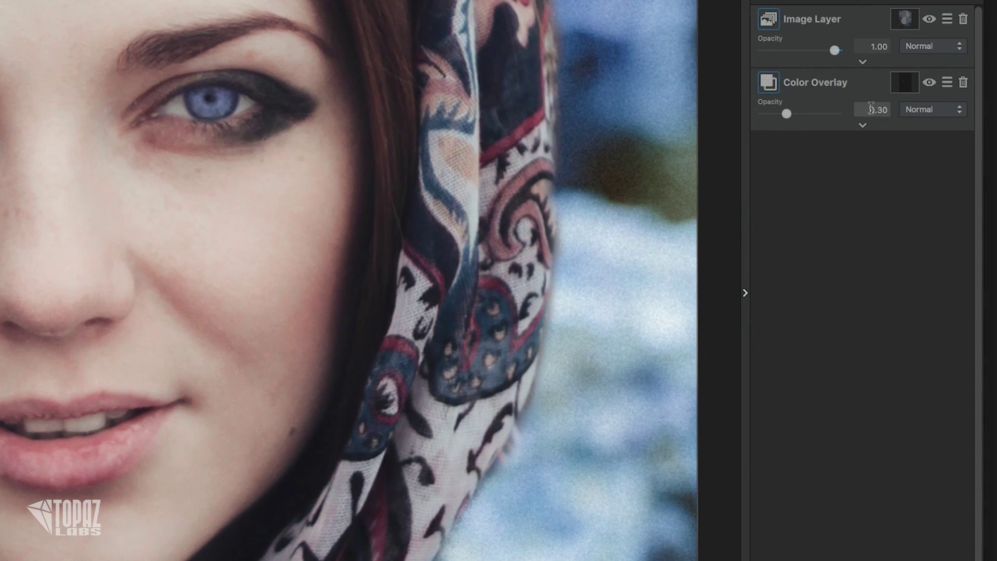
Set the eye overlay to 0.50 opacity with Color blend mode.
click(918, 190)
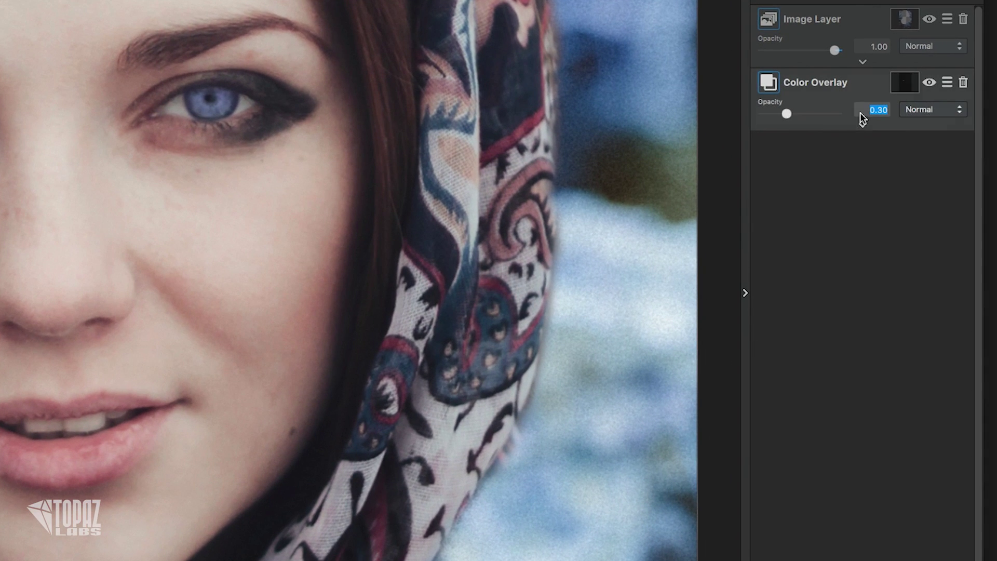
text(0.5)
key(Return)
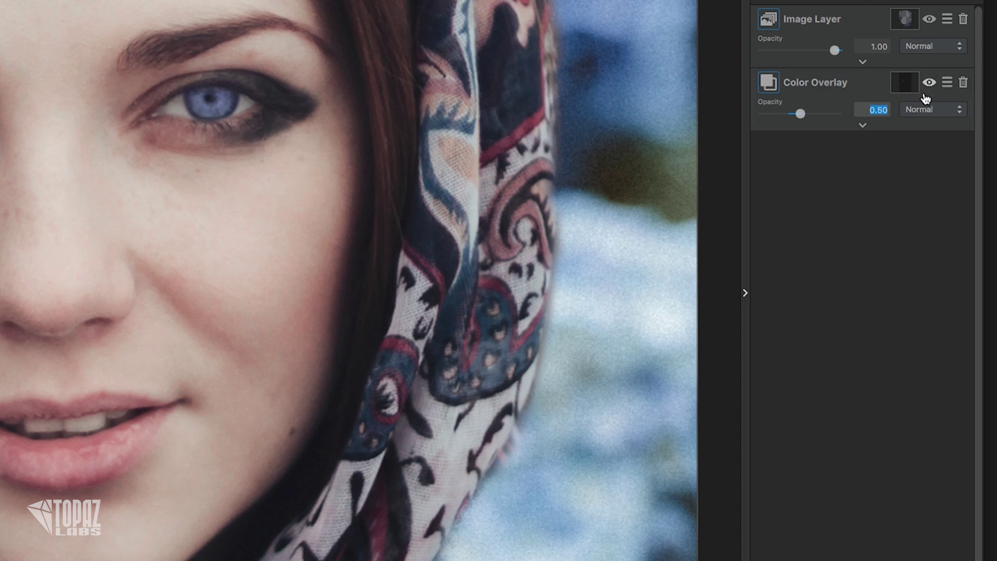
click(929, 110)
click(955, 446)
click(932, 110)
click(946, 438)
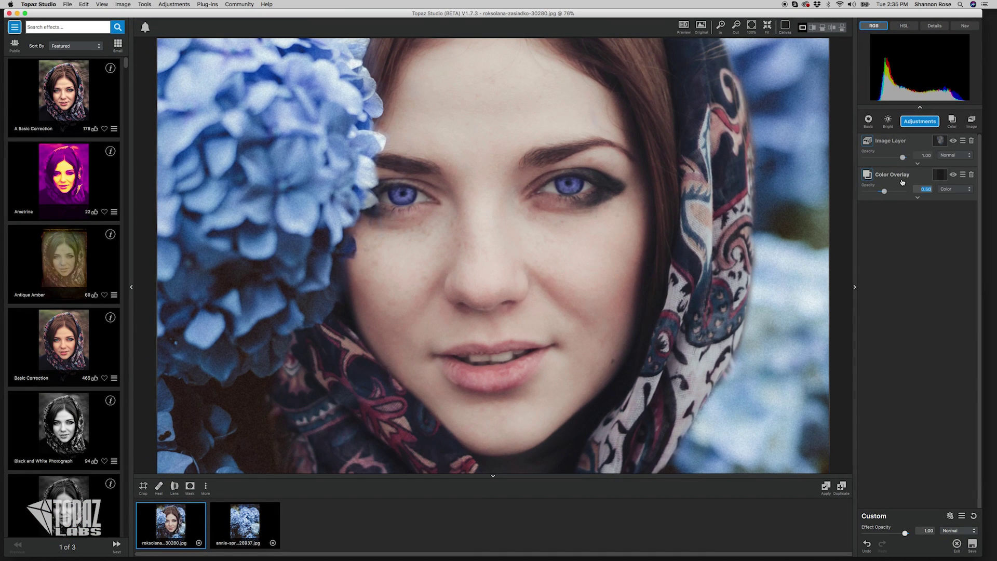
click(919, 122)
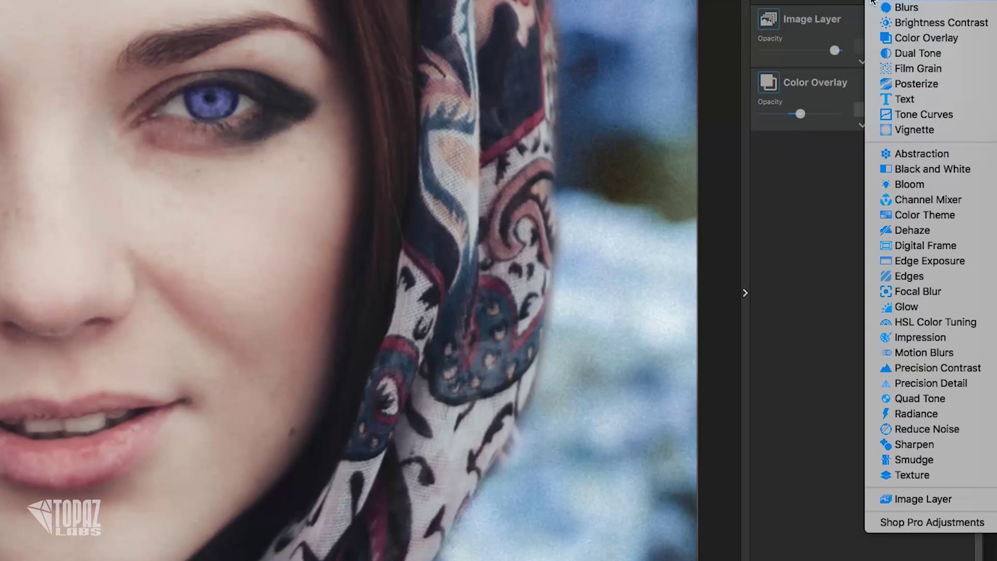
Add a Smudge adjustment with a 0.09-radius brushed, inverted mask limiting it to the lips.
click(918, 463)
click(904, 146)
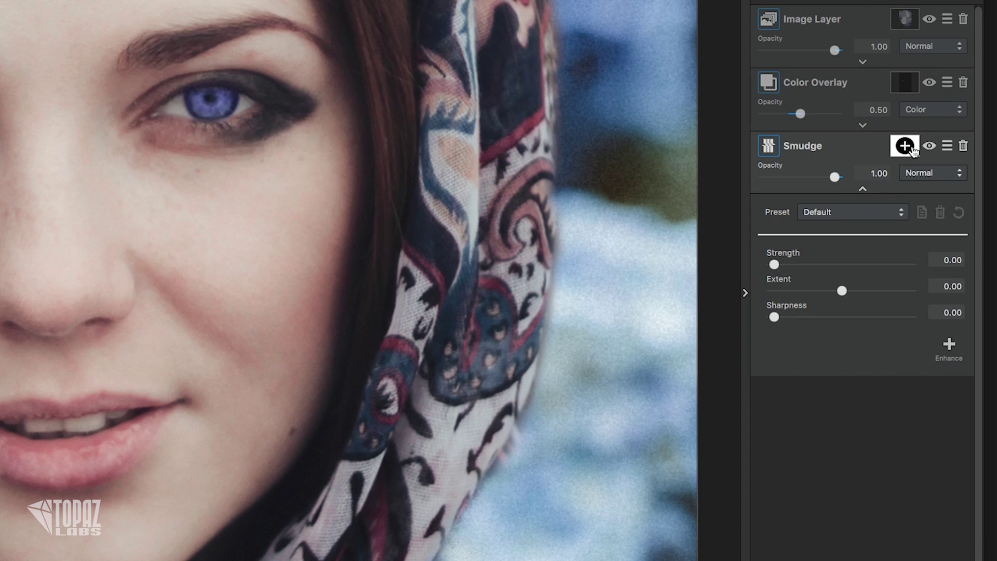
click(772, 385)
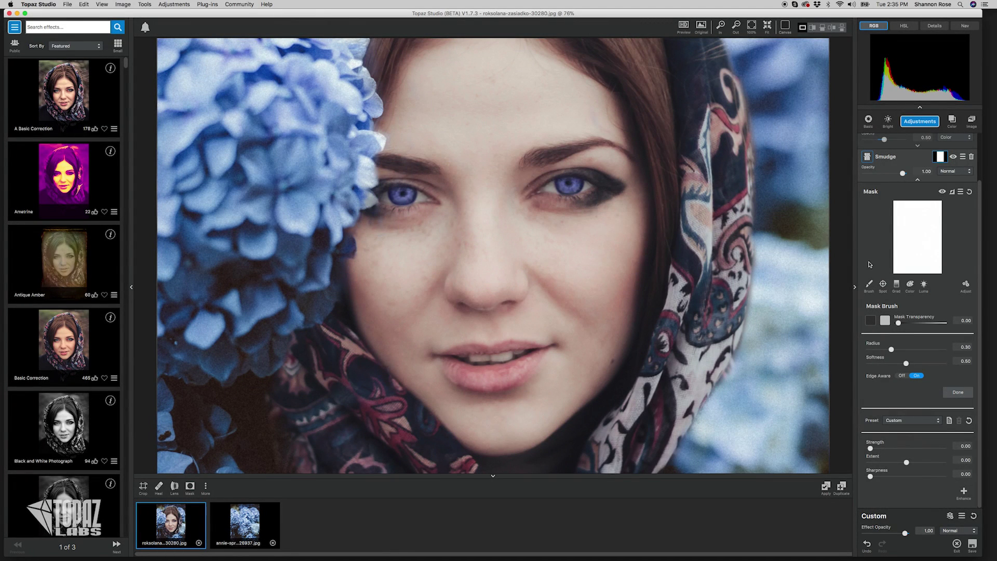
drag(891, 349, 875, 349)
mouse_move(447, 352)
mouse_down()
mouse_move(537, 353)
mouse_move(485, 369)
mouse_move(540, 358)
mouse_up()
click(958, 489)
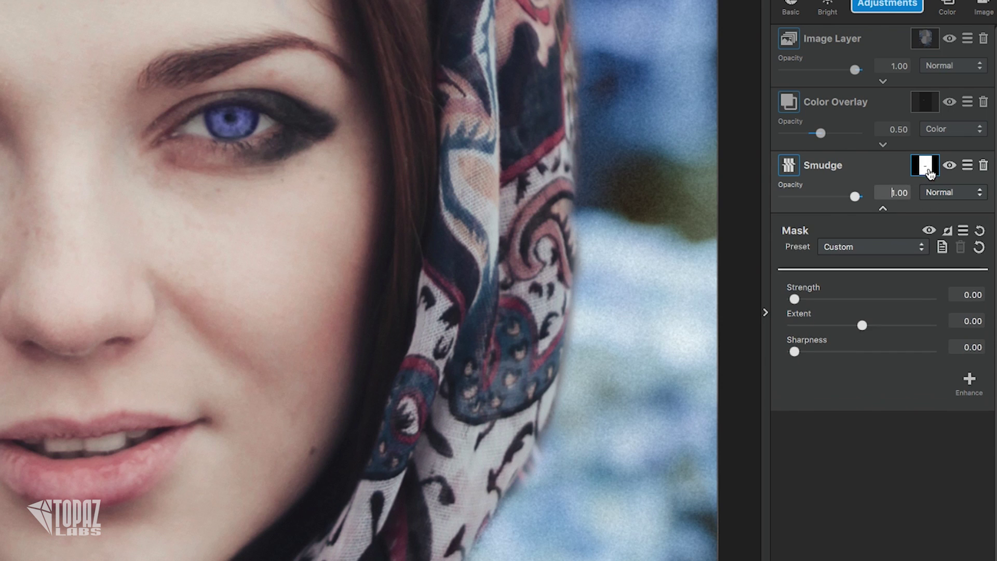
click(929, 171)
click(949, 231)
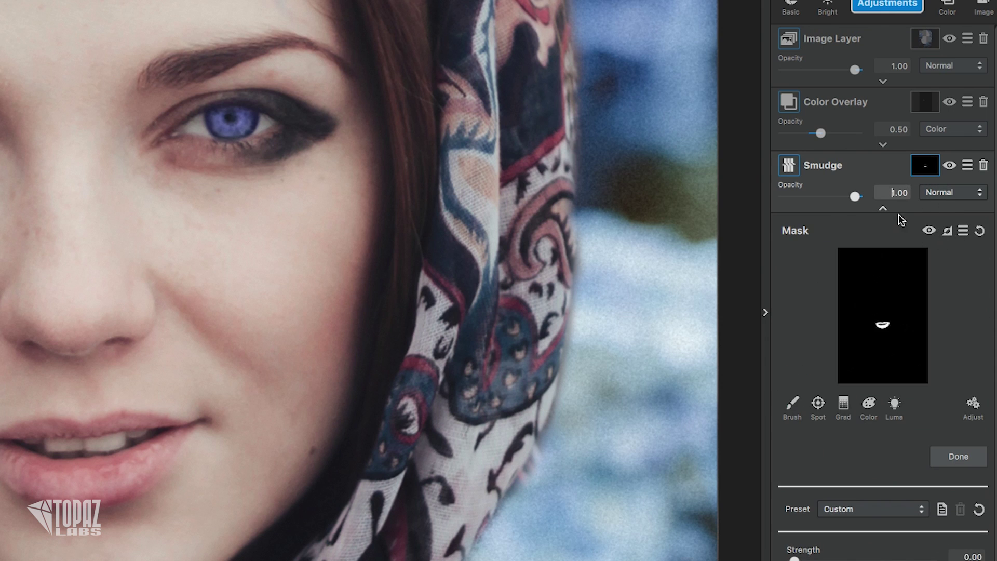
click(883, 208)
Set the Smudge Strength to 0.13 and Extent to 0.19.
double_click(983, 281)
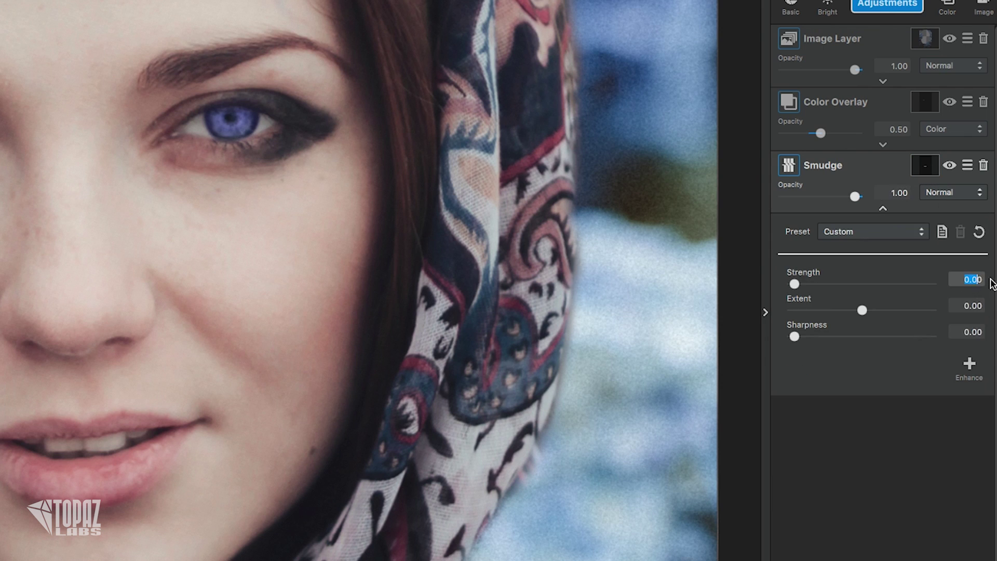
text(.13)
key(Return)
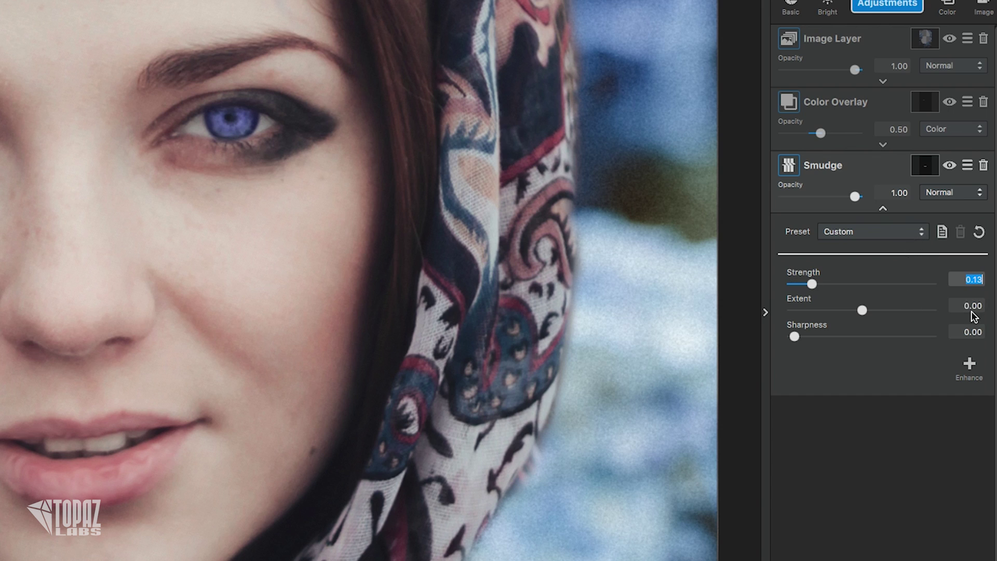
key(Tab)
text(.19)
key(Return)
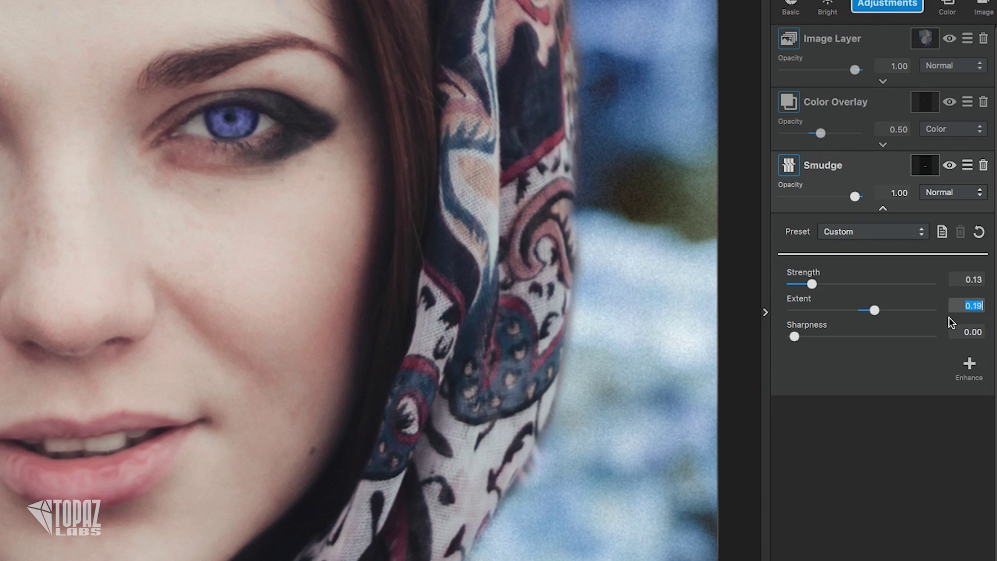
click(883, 208)
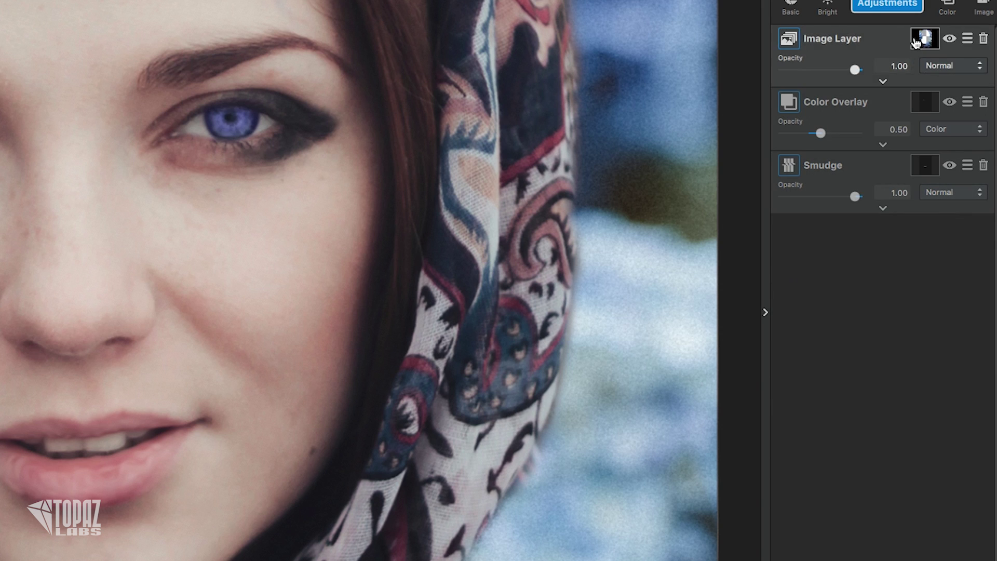
click(907, 6)
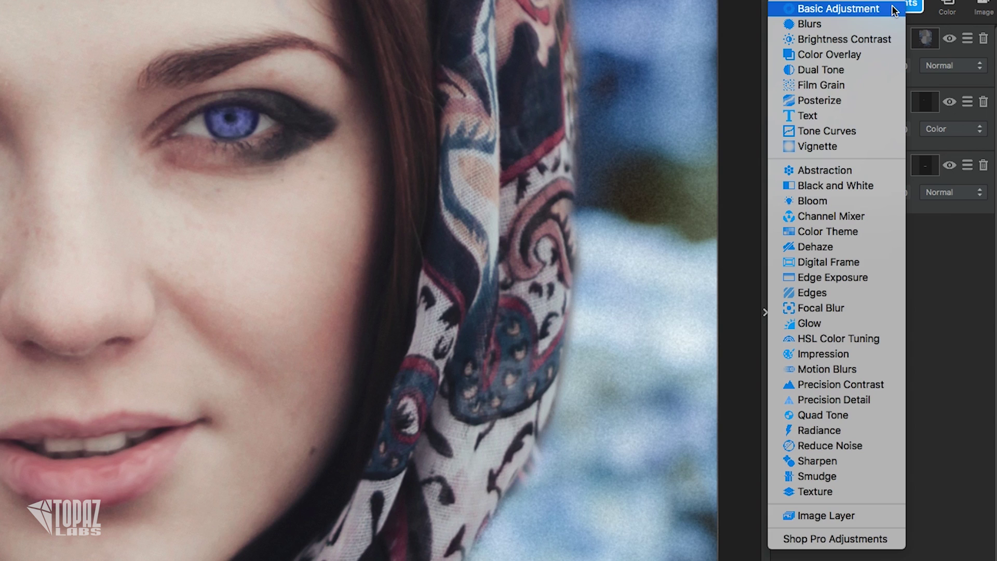
Add an HSL Color Tuning adjustment layer from the Adjustments list.
click(910, 4)
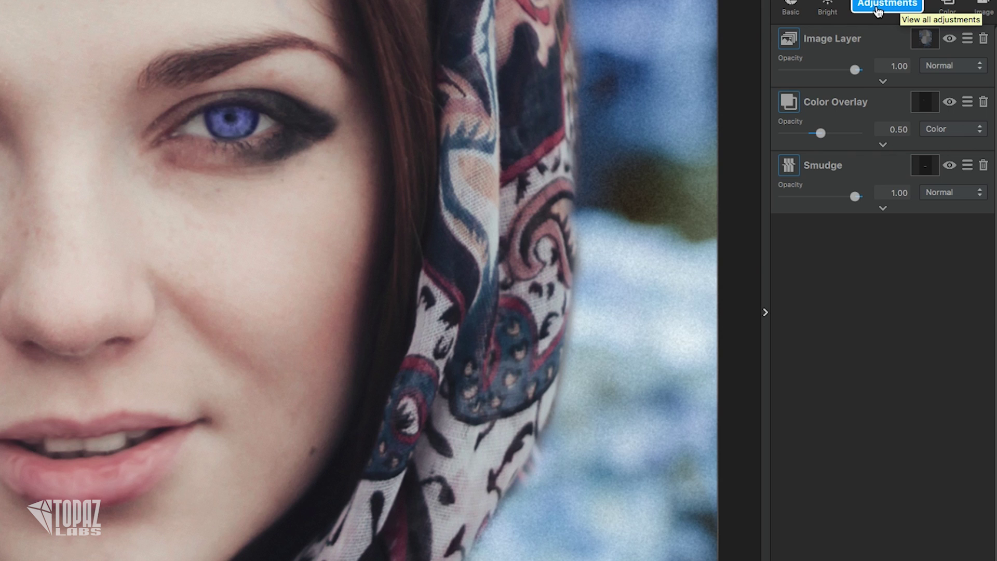
click(876, 6)
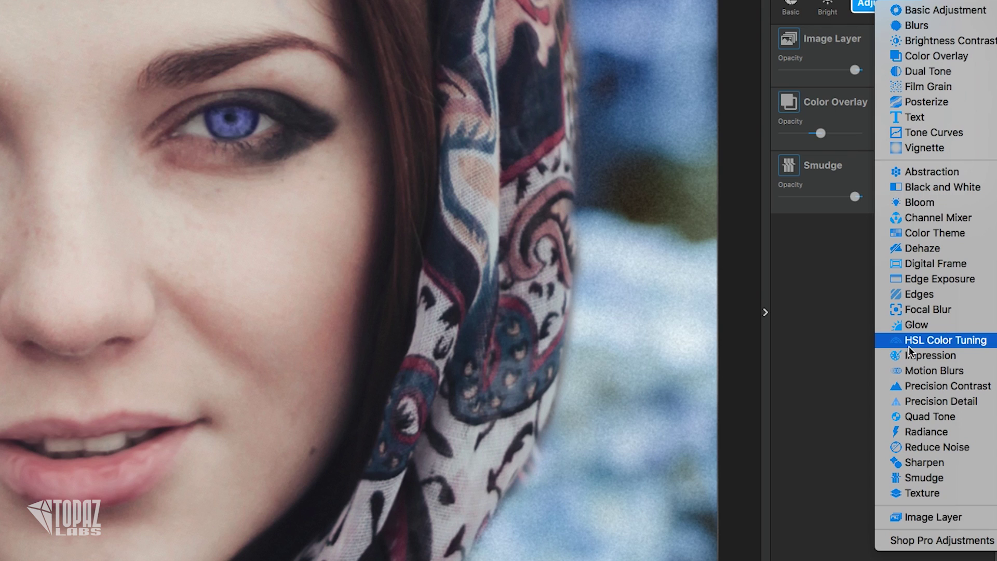
click(923, 342)
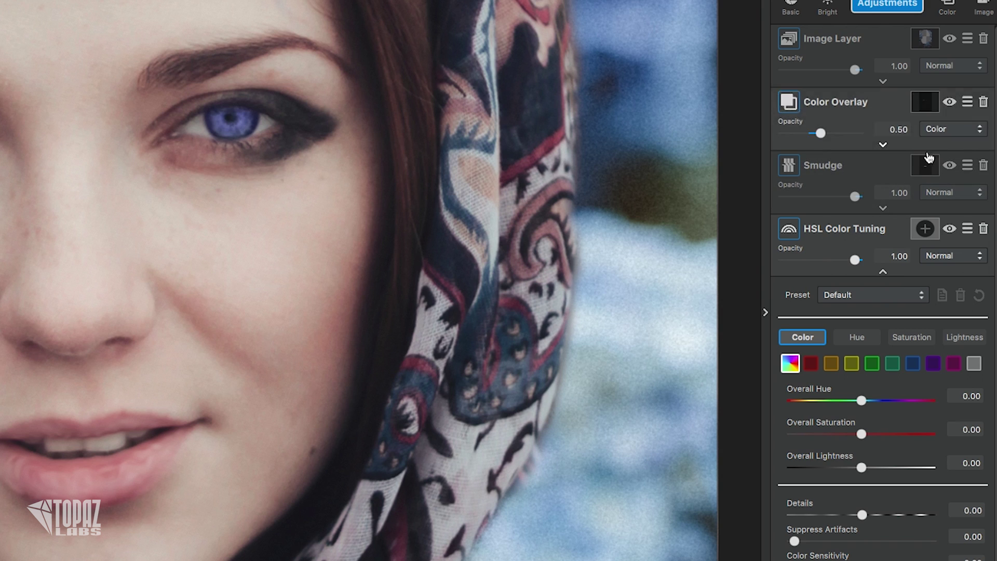
Copy the Smudge layer's lips mask and paste it onto the HSL Color Tuning layer.
click(925, 170)
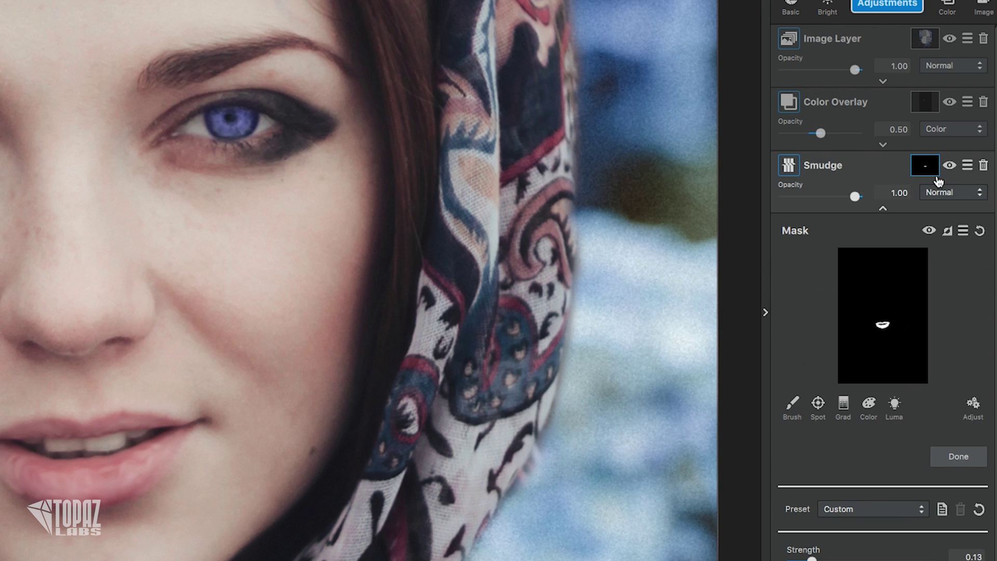
click(963, 220)
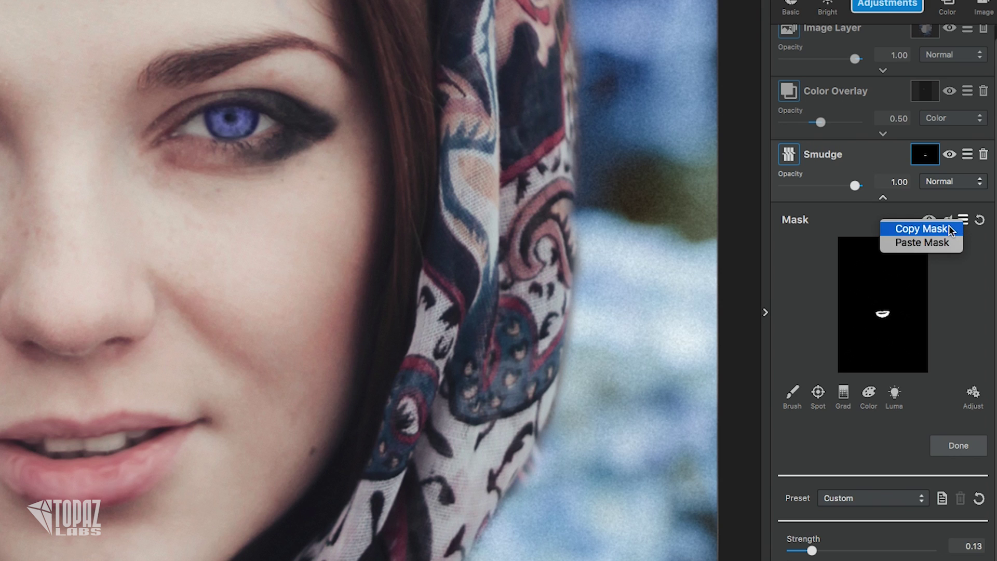
click(948, 227)
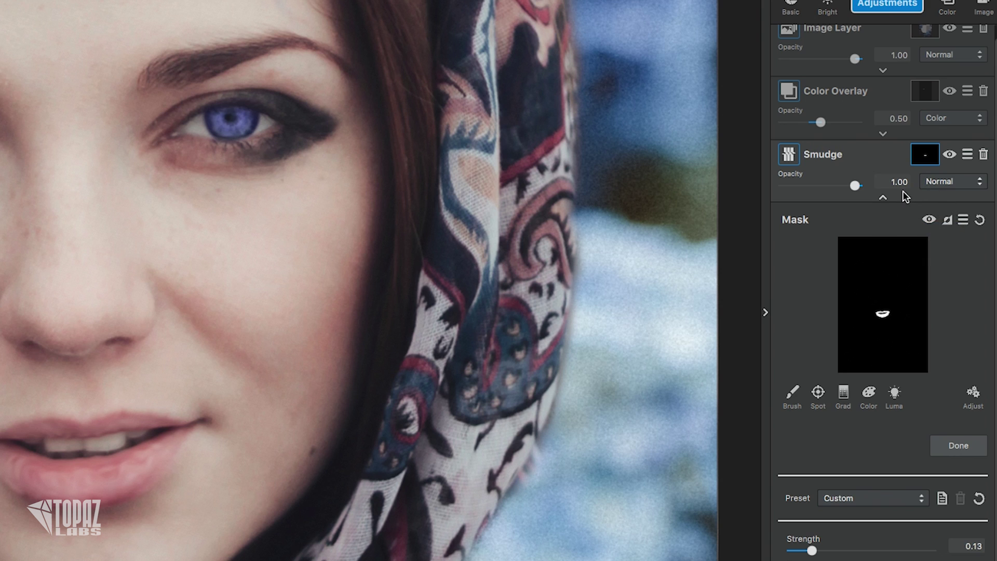
click(885, 200)
click(923, 228)
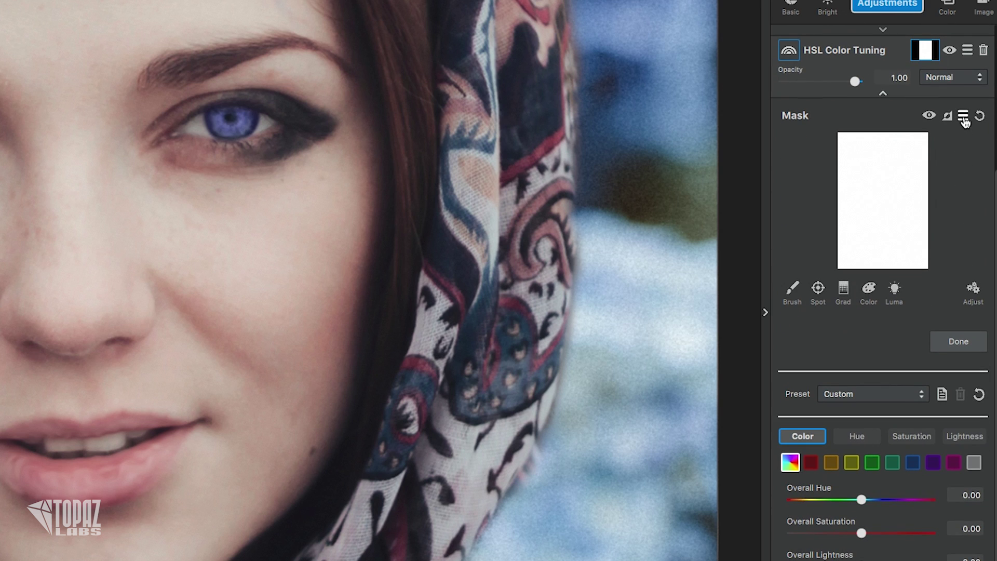
click(963, 116)
click(938, 136)
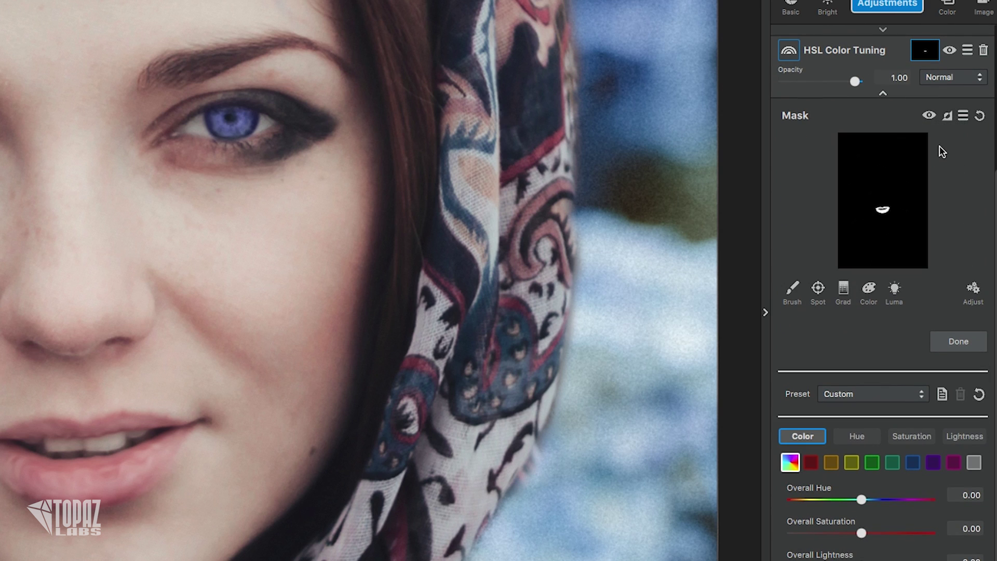
click(958, 341)
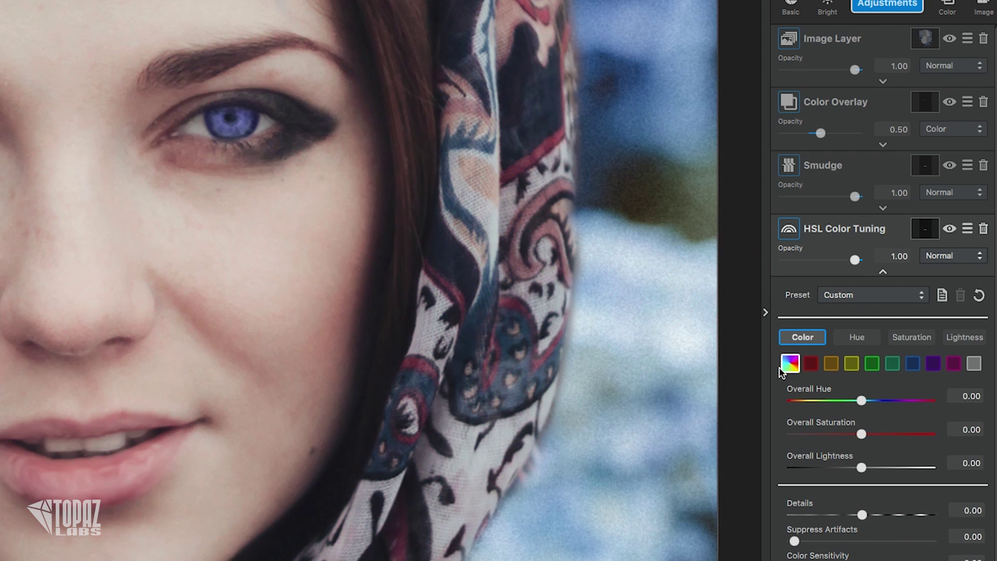
Set Red Saturation to 0.35 and Red Lightness to -0.18.
click(810, 366)
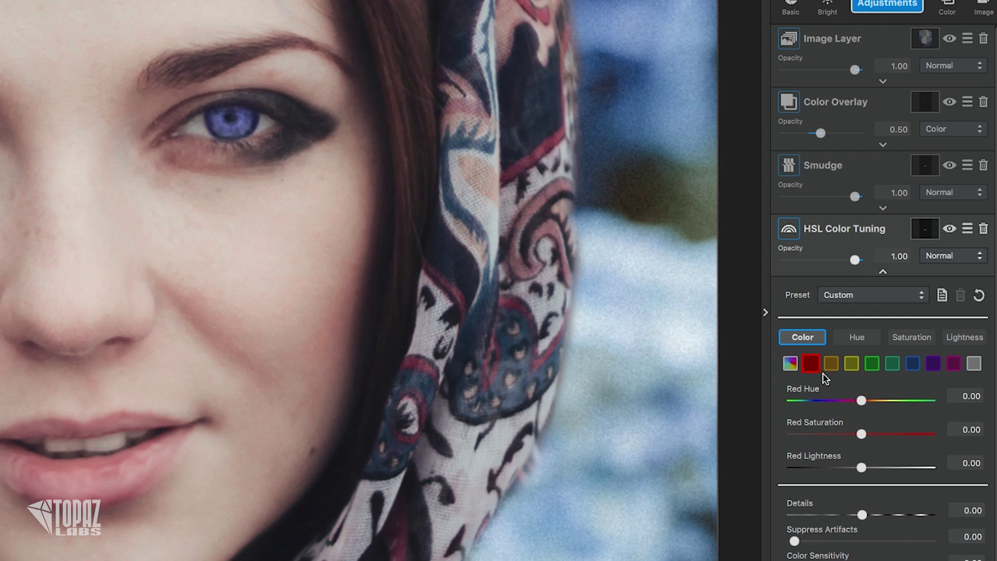
double_click(959, 429)
key(BackSpace)
text(0.35)
key(Return)
double_click(970, 464)
key(BackSpace)
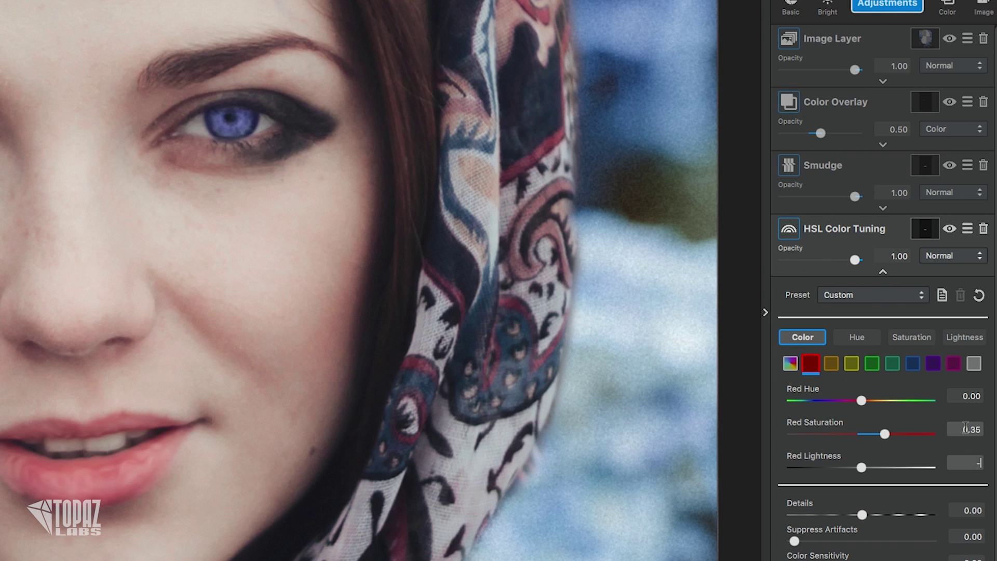
key(Return)
Set Magenta Saturation to 0.31 and Magenta Lightness to -0.27.
click(953, 364)
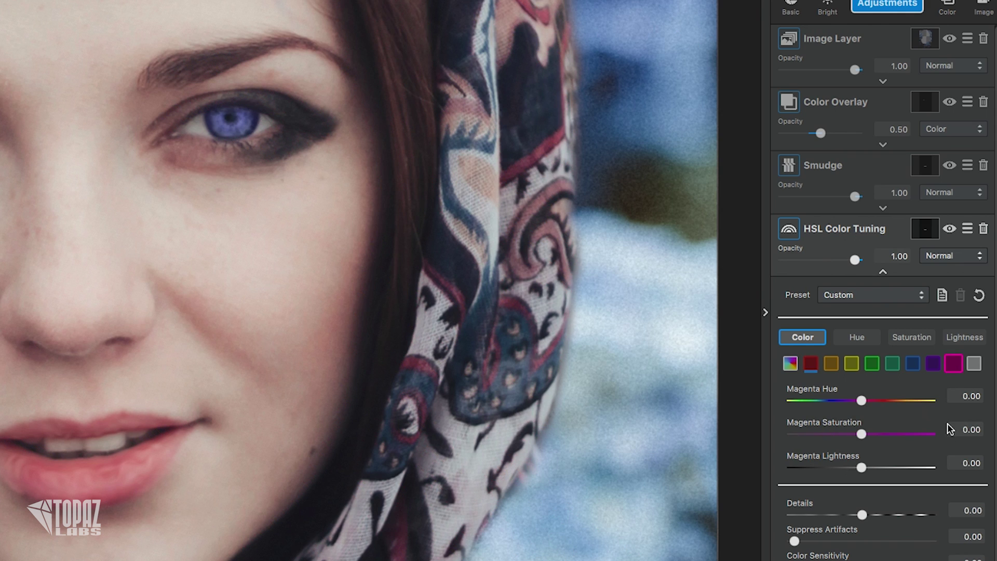
click(965, 429)
text(0.31)
key(Return)
click(967, 463)
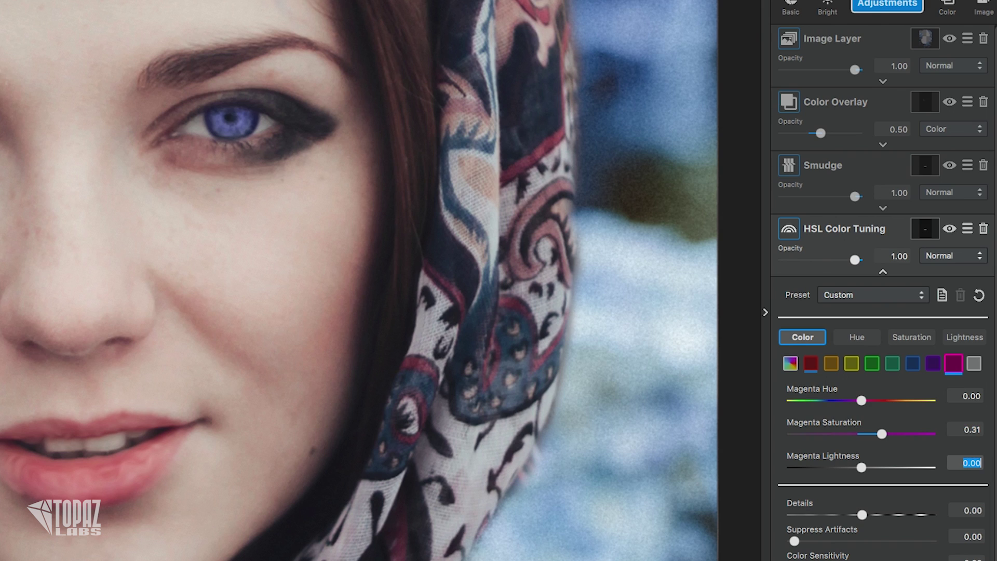
text(-)
text(0.27)
key(Return)
Set Overall Saturation to 0.04 and Overall Lightness to 0.08.
click(790, 363)
click(970, 429)
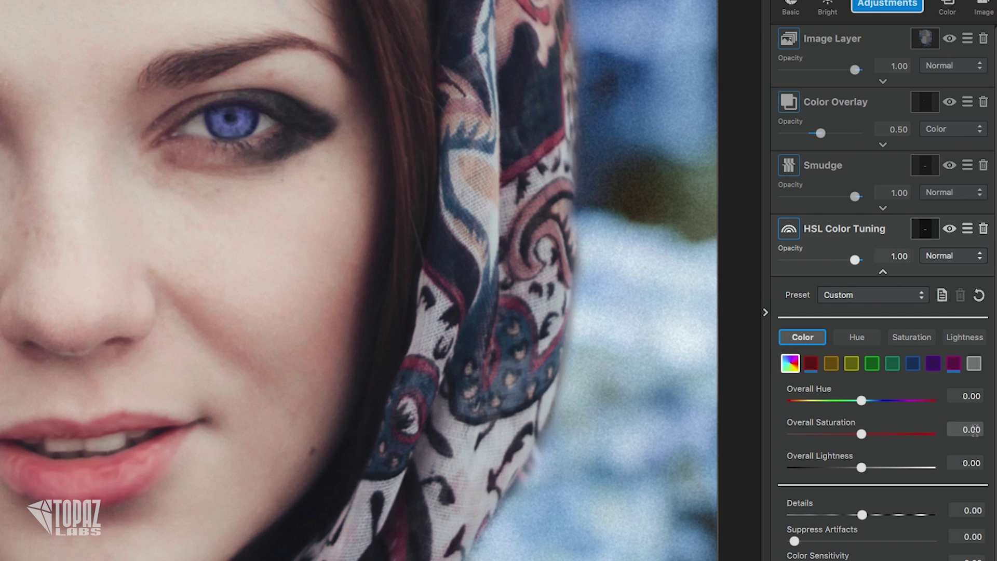
text(0.04)
key(Return)
click(969, 462)
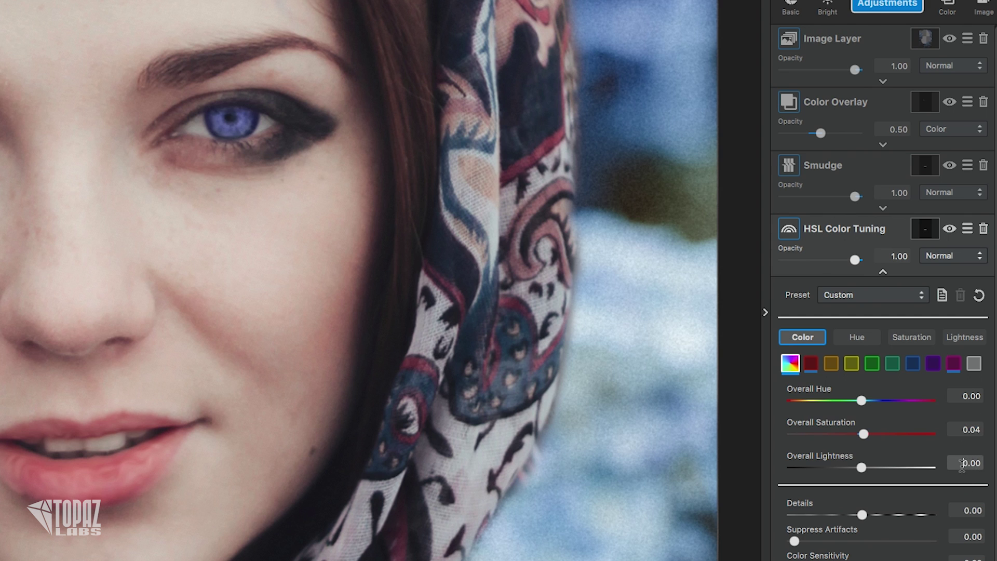
text(0.08)
key(Return)
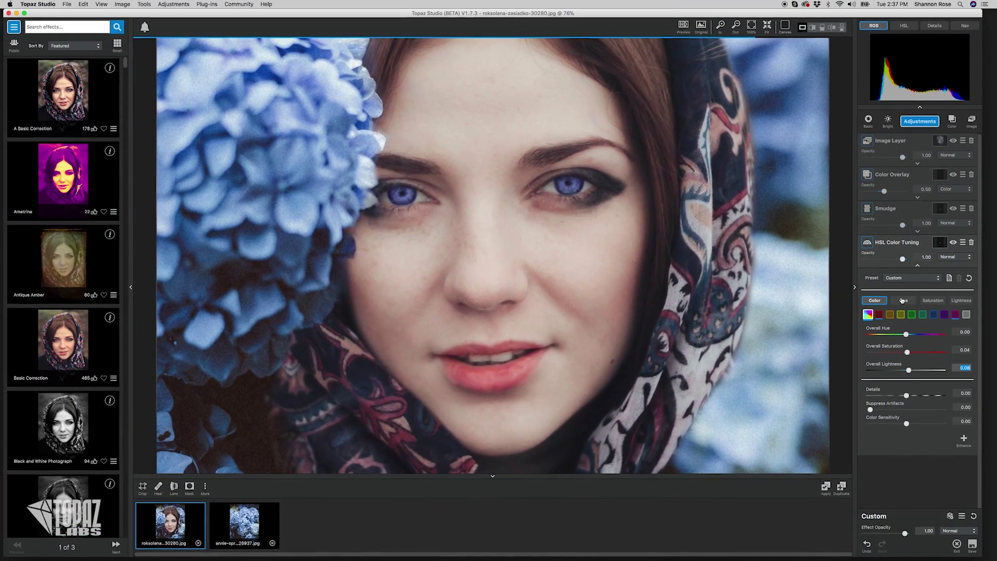
Compare the edit against the original, then collapse the HSL Color Tuning settings.
click(642, 317)
click(689, 312)
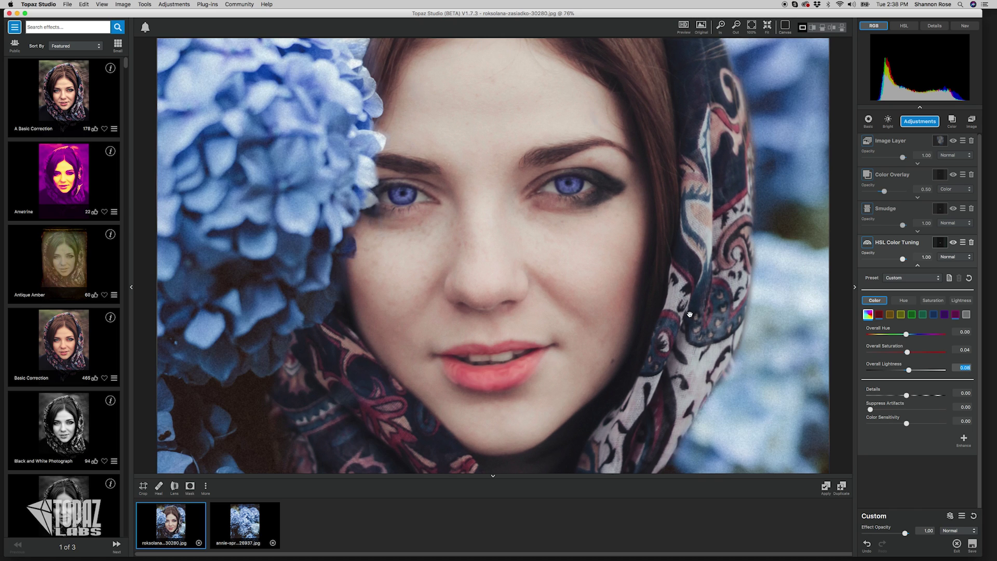
click(918, 266)
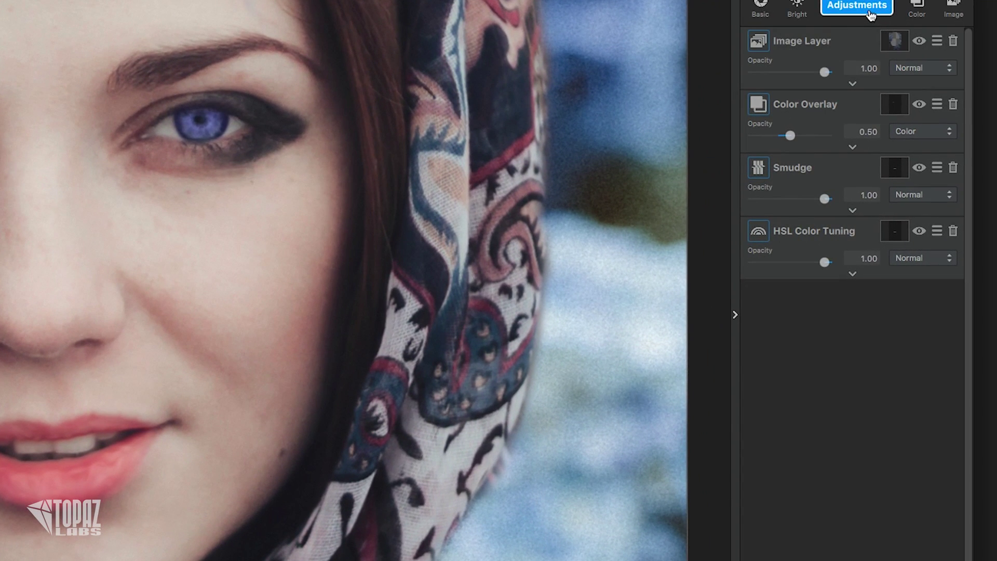
click(876, 32)
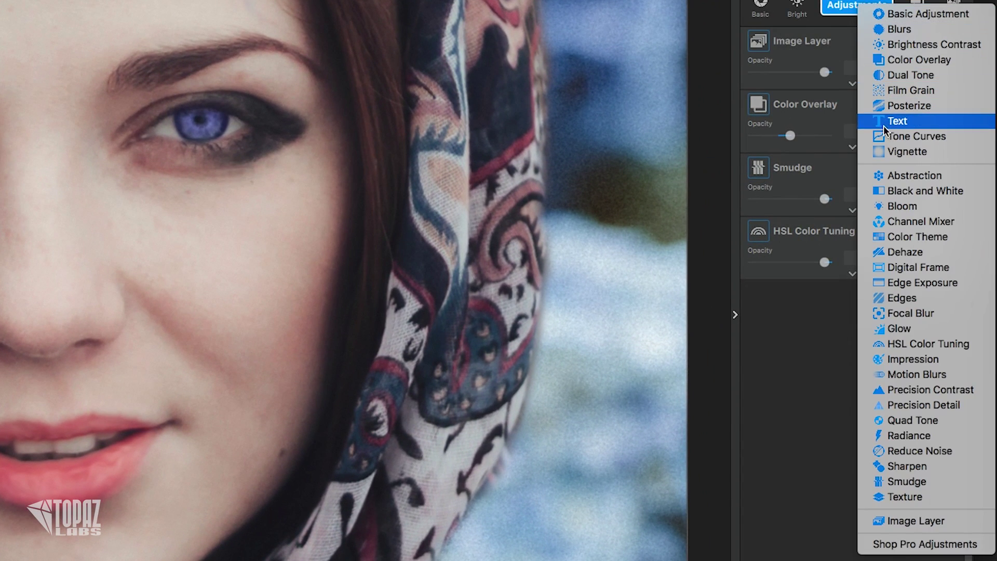
Add a Reduce Noise adjustment layer with Remove Noise set to 0.34.
click(890, 450)
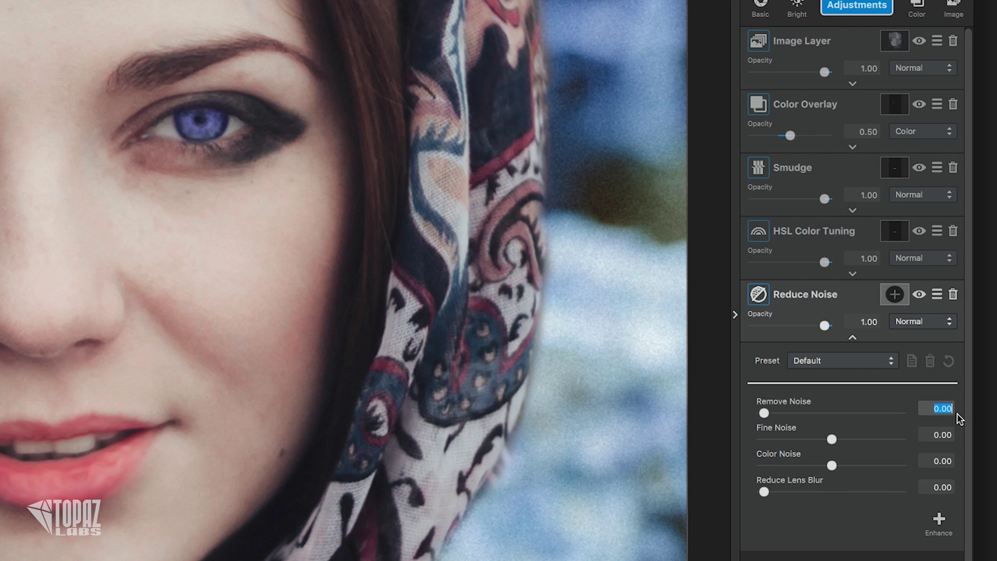
key(BackSpace)
text(0.34)
key(Return)
Adjust the Fine Noise value and set Color Noise to 0.44.
click(950, 433)
key(BackSpace)
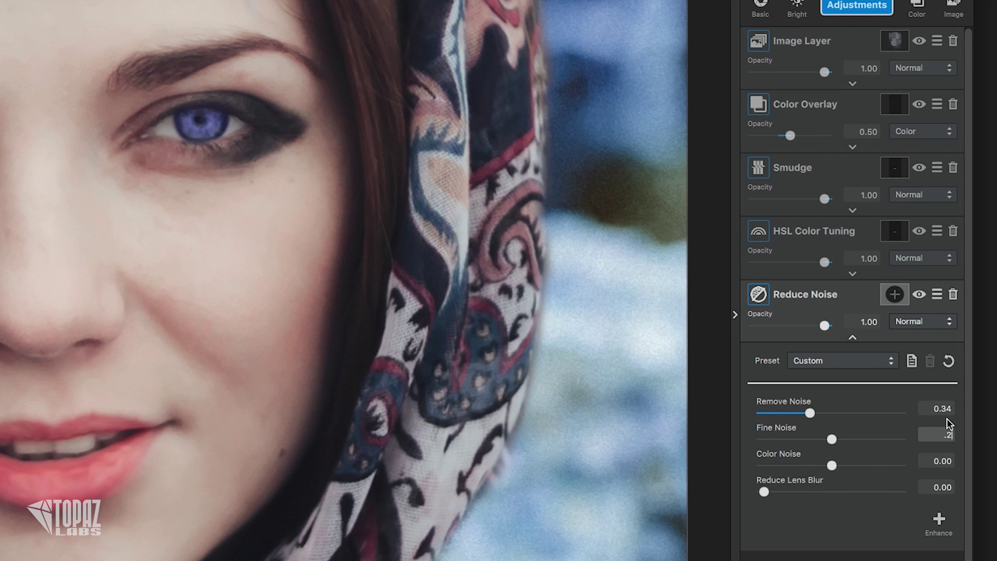
text(0.25)
key(Tab)
text(.4)
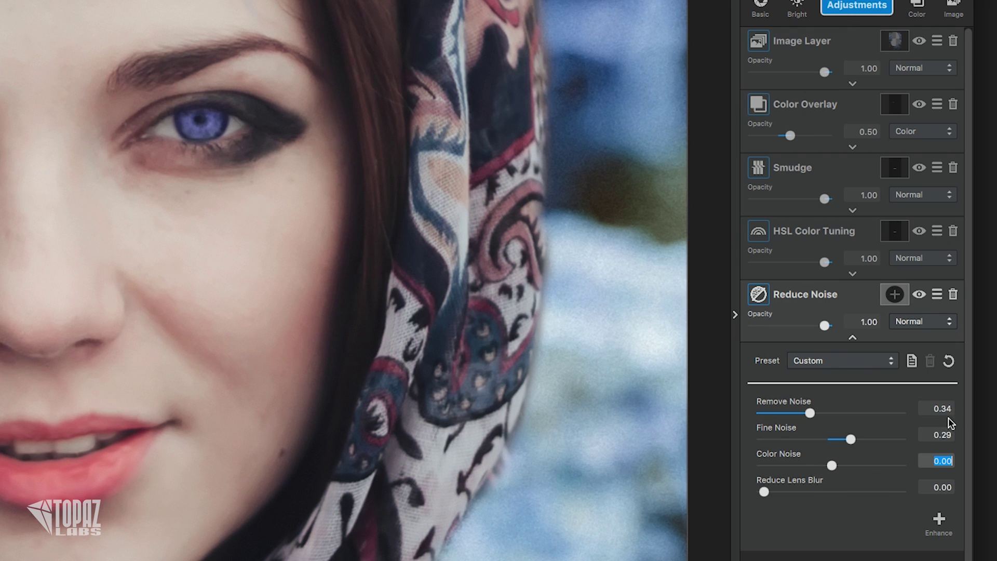
text(4)
key(Tab)
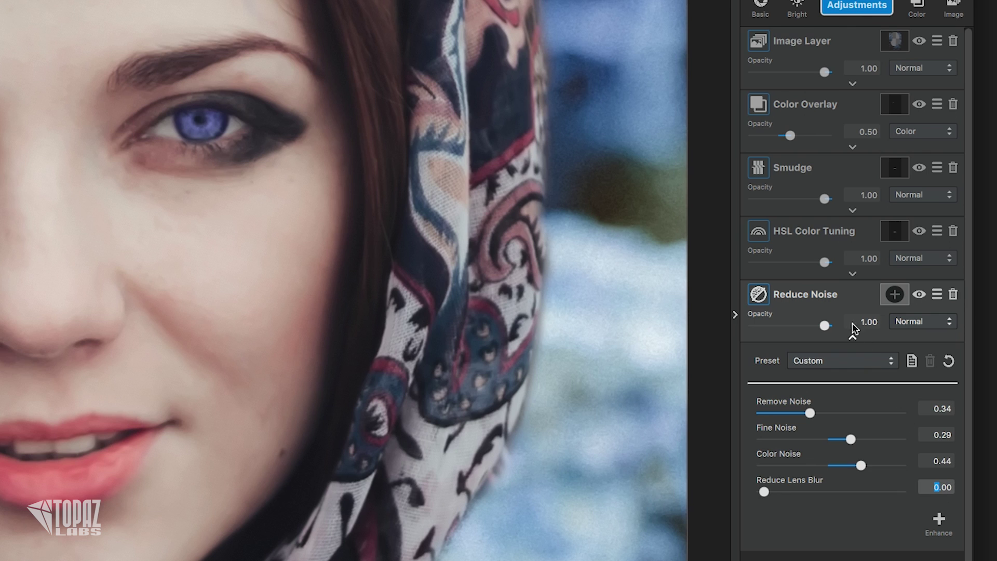
Set Reduce Lens Blur to 0.16 and collapse the Reduce Noise settings.
drag(933, 487, 952, 487)
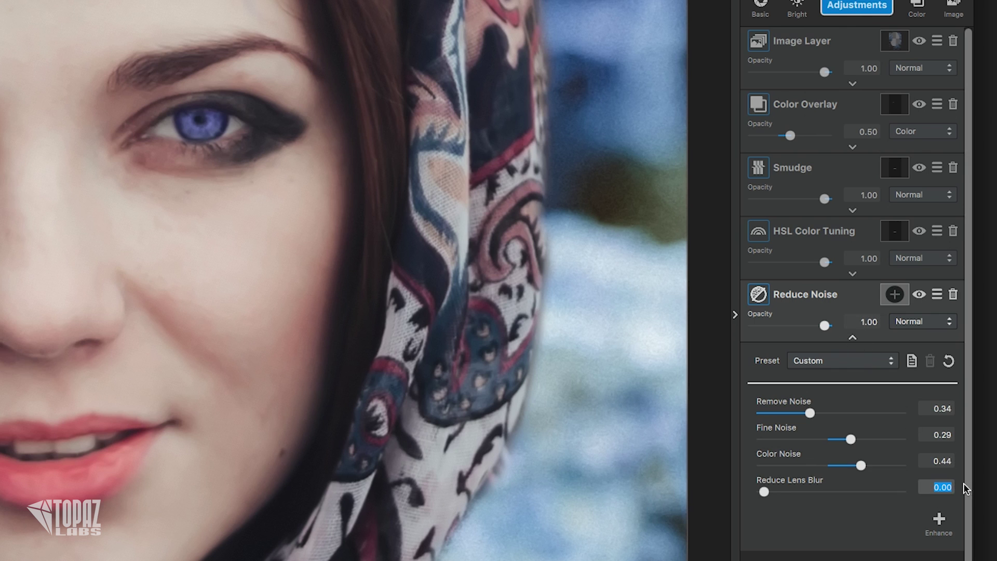
key(BackSpace)
text(0.16)
key(Return)
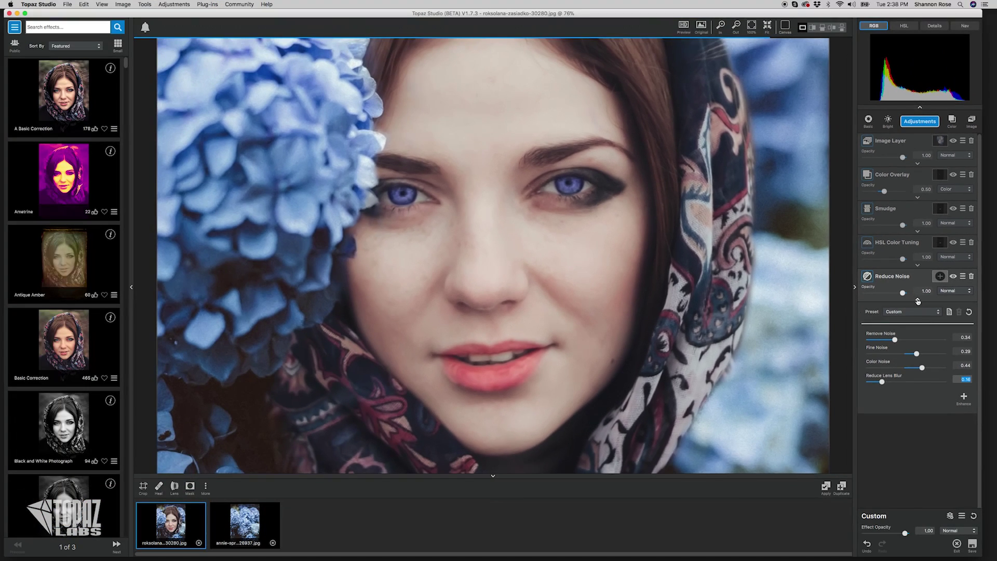
click(917, 300)
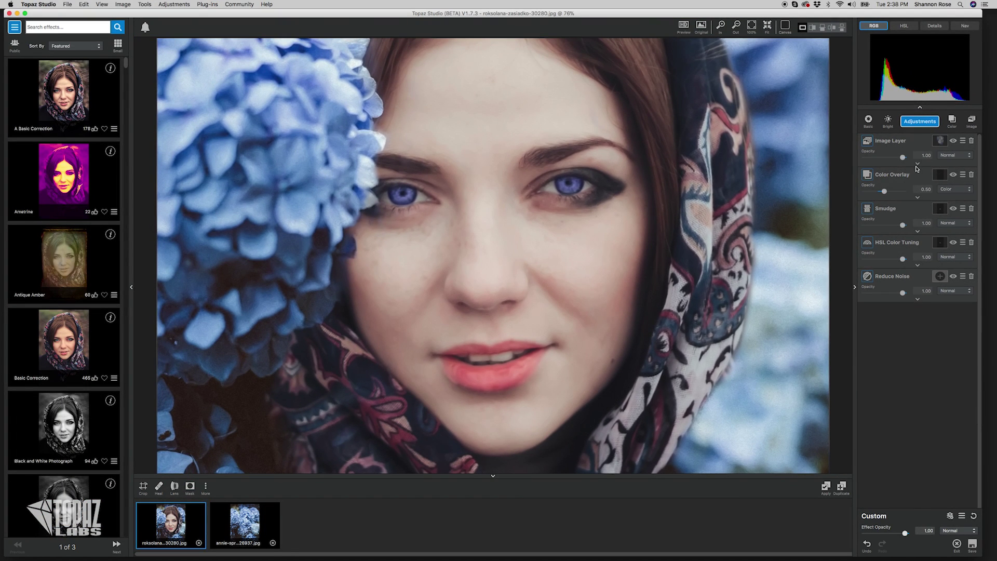
Fit the canvas in view and add Reduce Noise to the hydrangea Image Layer.
key(super+0)
key(super+minus)
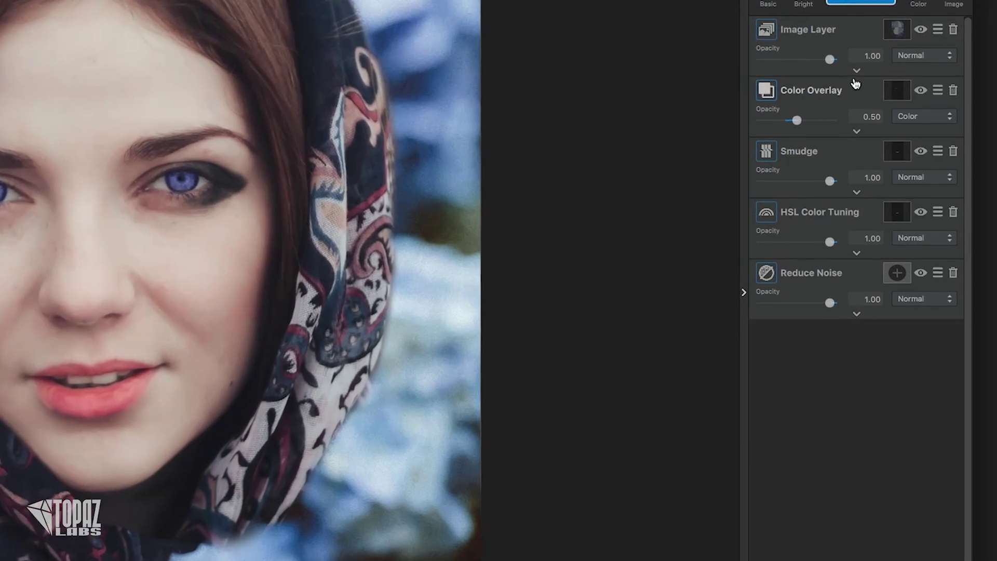
click(857, 72)
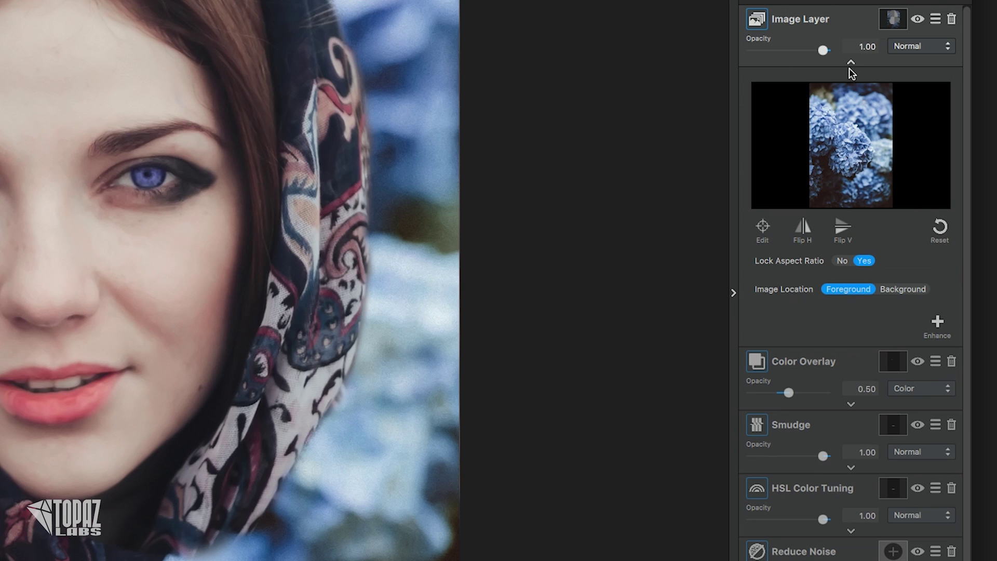
click(940, 324)
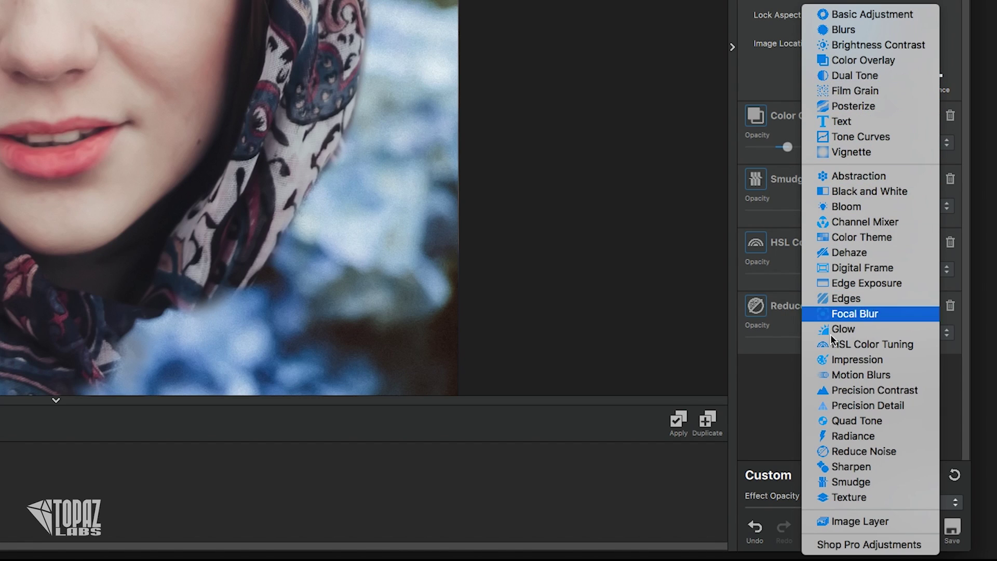
click(865, 451)
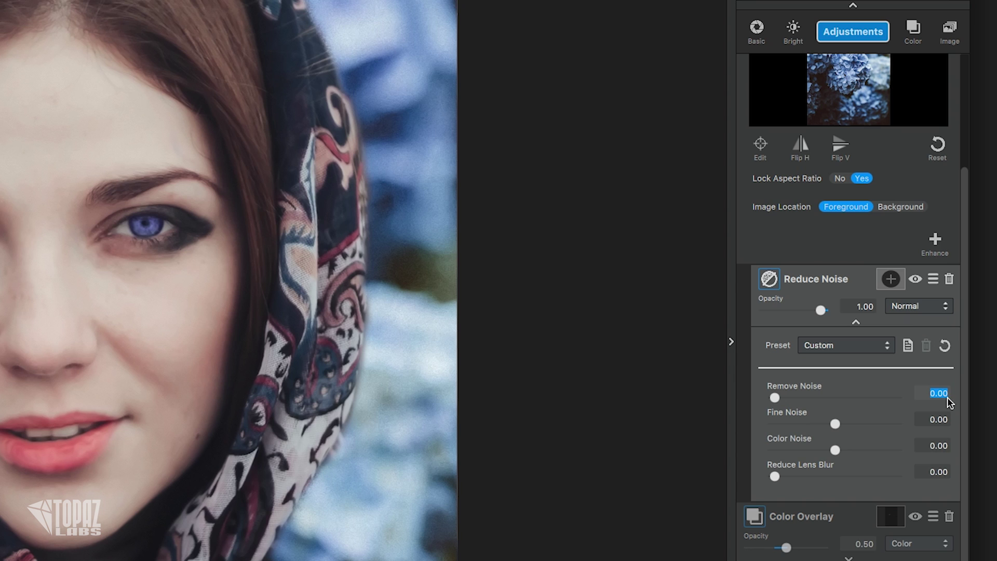
Set Remove Noise 0.37, Fine Noise 0.46, Color Noise 0.45 and Reduce Lens Blur 0.24.
key(BackSpace)
text(.37)
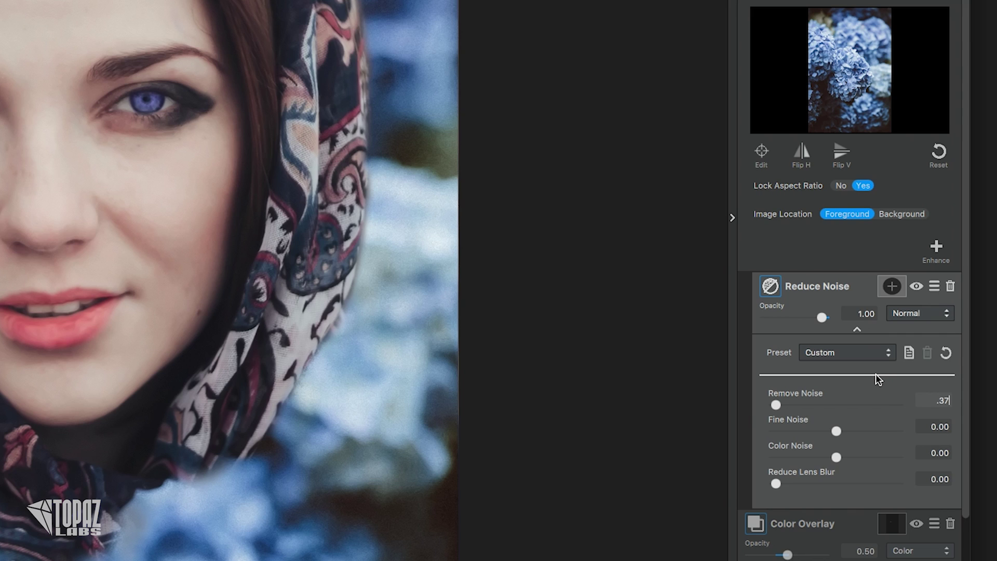
key(Tab)
text(.46)
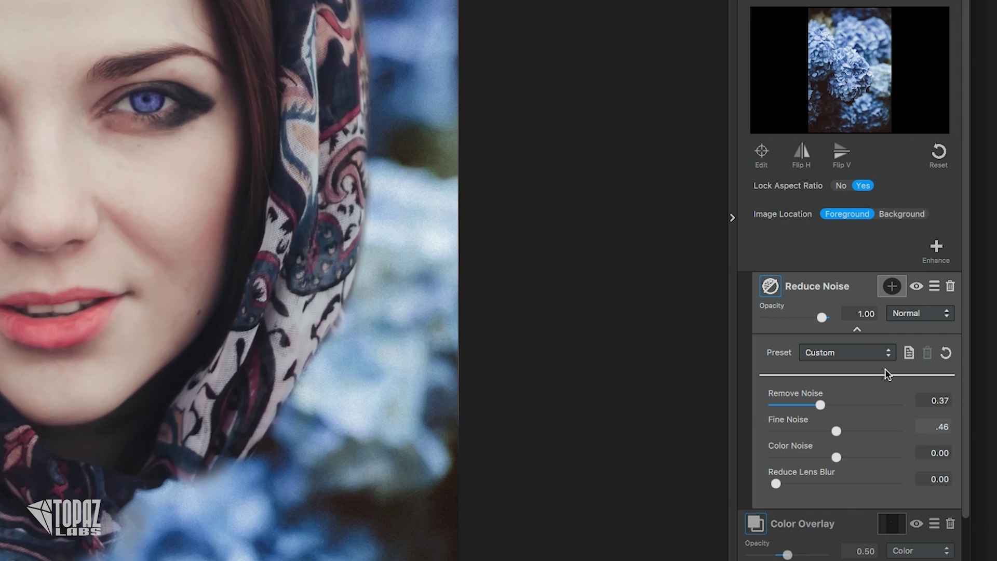
key(Tab)
key(BackSpace)
text(.45)
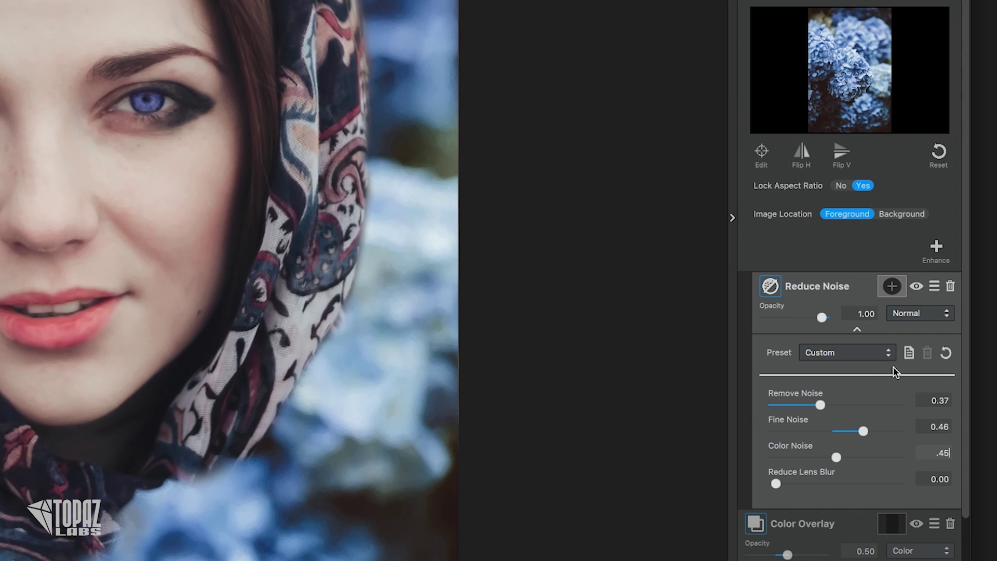
key(Tab)
key(BackSpace)
text(.)
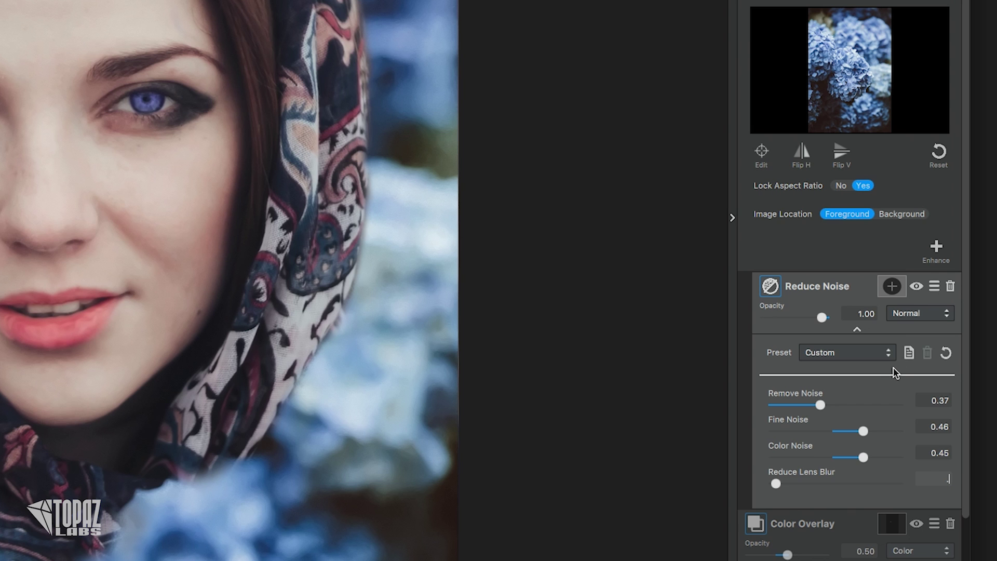
text(24)
key(Return)
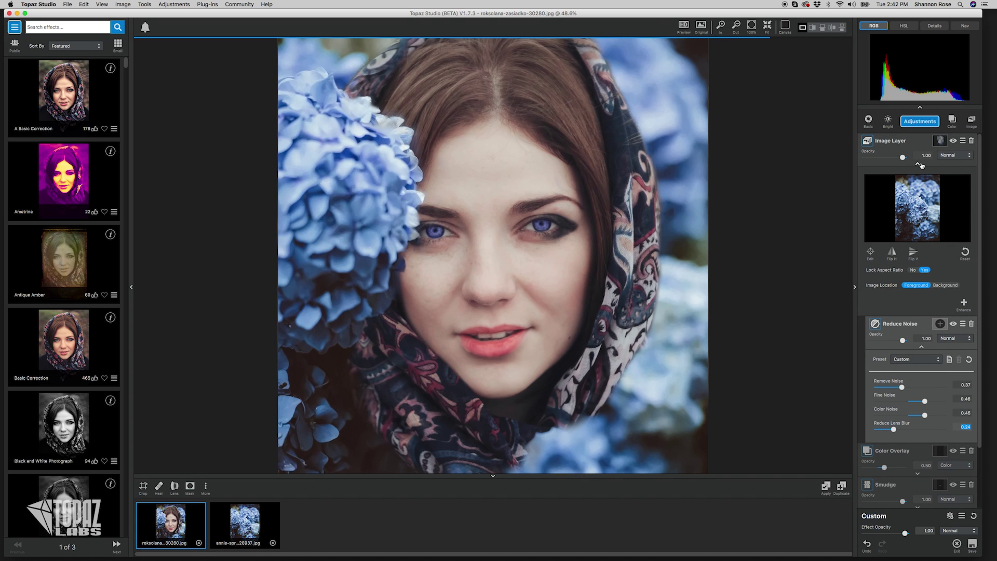
Collapse the expanded Image Layer panel so all five adjustments show as compact rows.
click(918, 164)
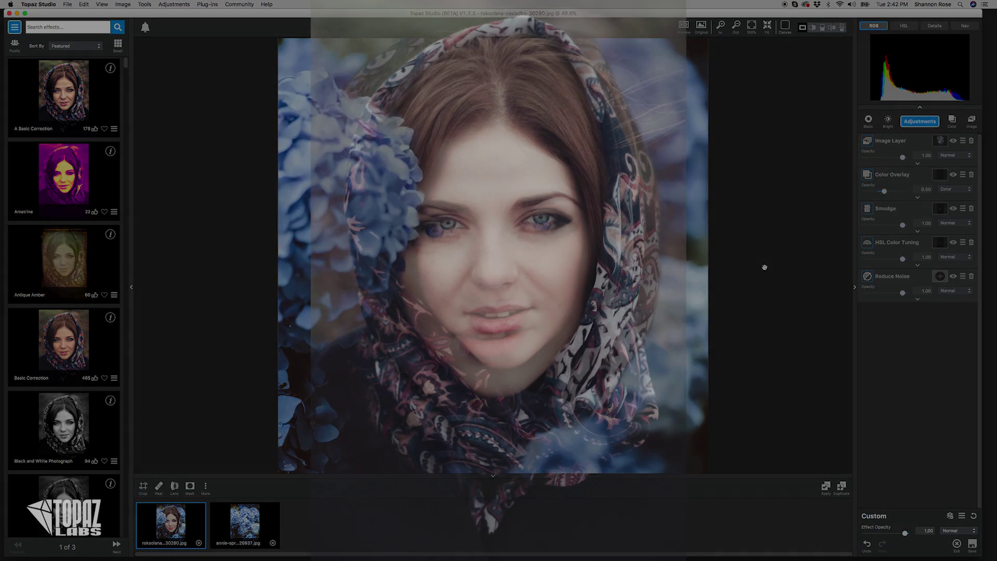